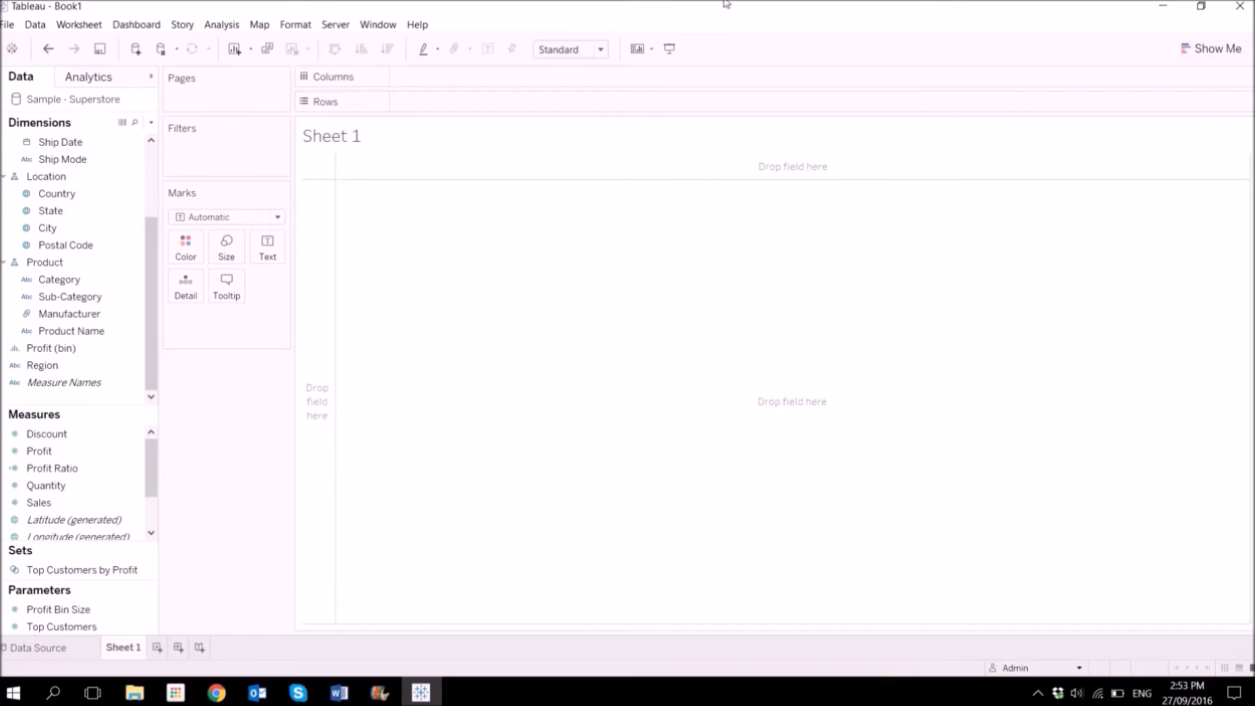
Step: Create a packed bubbles chart from the Customer Name dimension and the Profit measure
click(91, 176)
scroll(81, 159, up, 2)
click(82, 159)
click(90, 160)
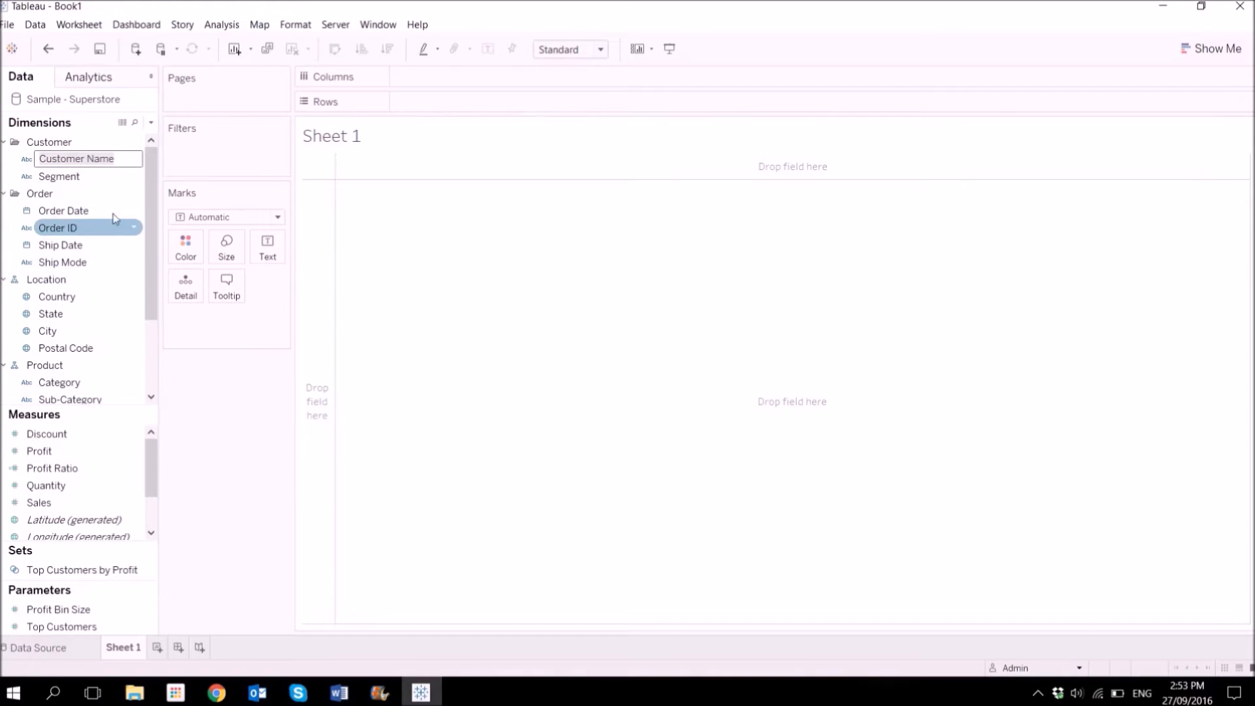
key(Escape)
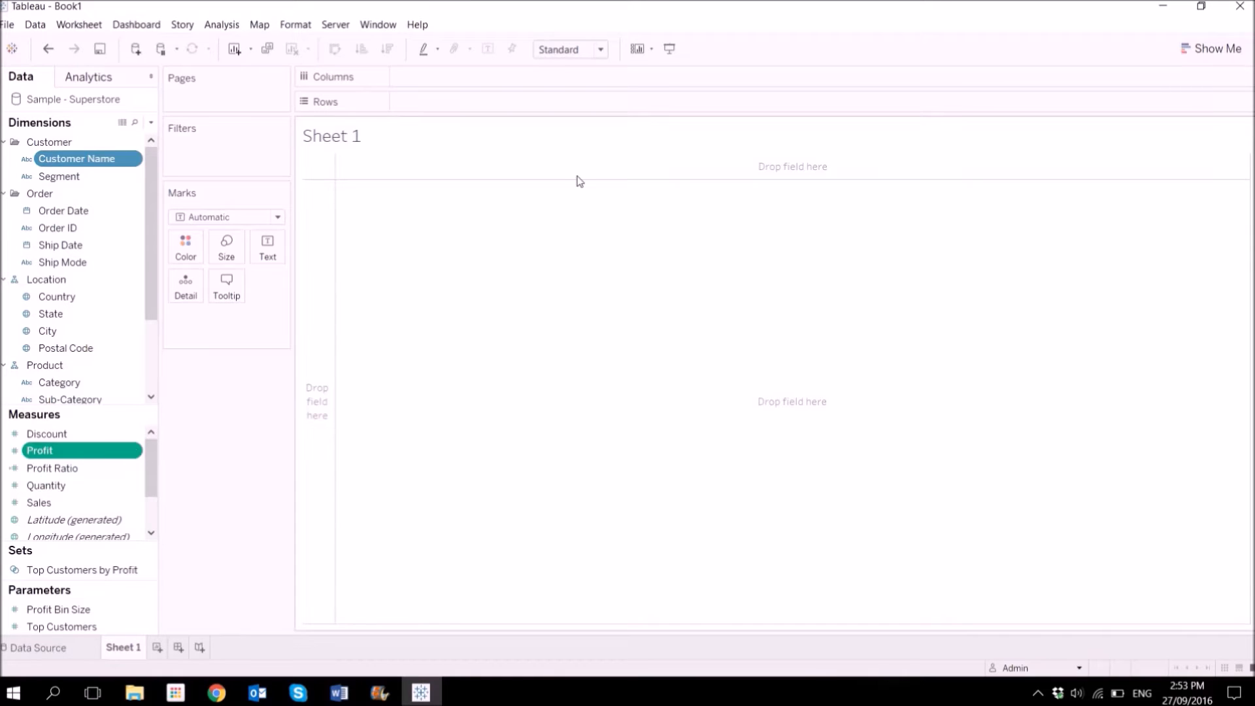
click(1211, 49)
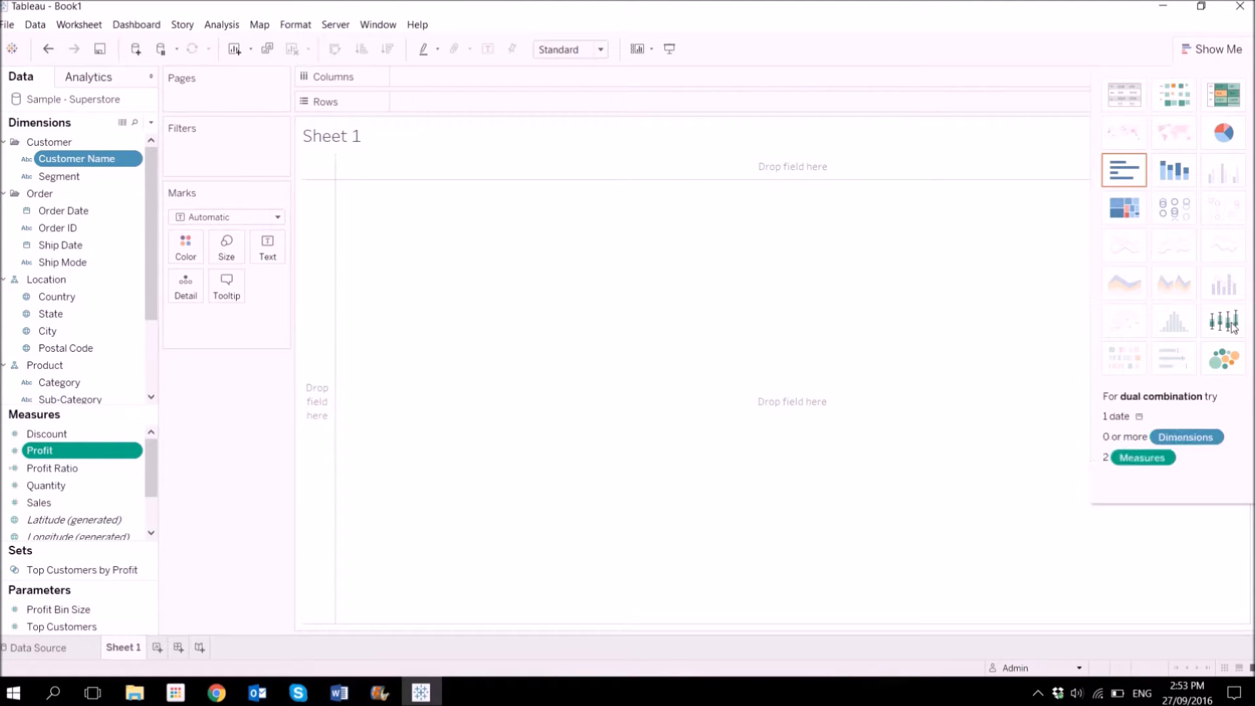
click(1225, 361)
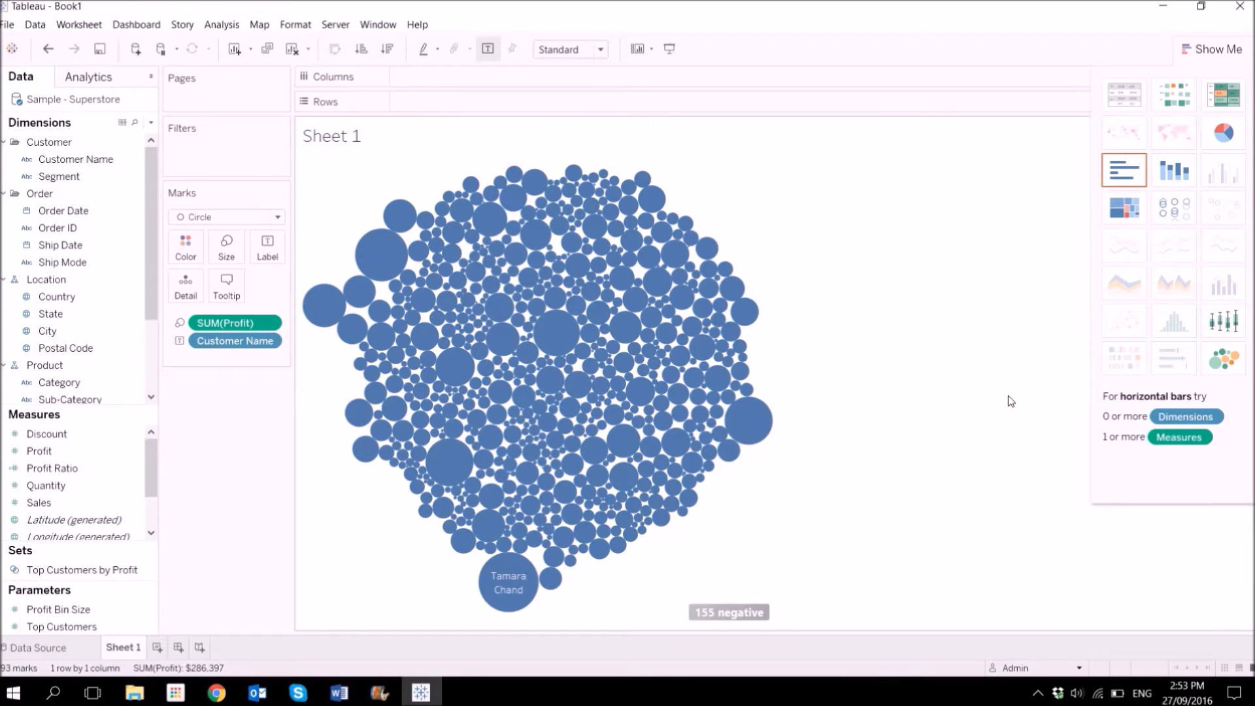
click(1211, 51)
drag(1056, 141, 947, 113)
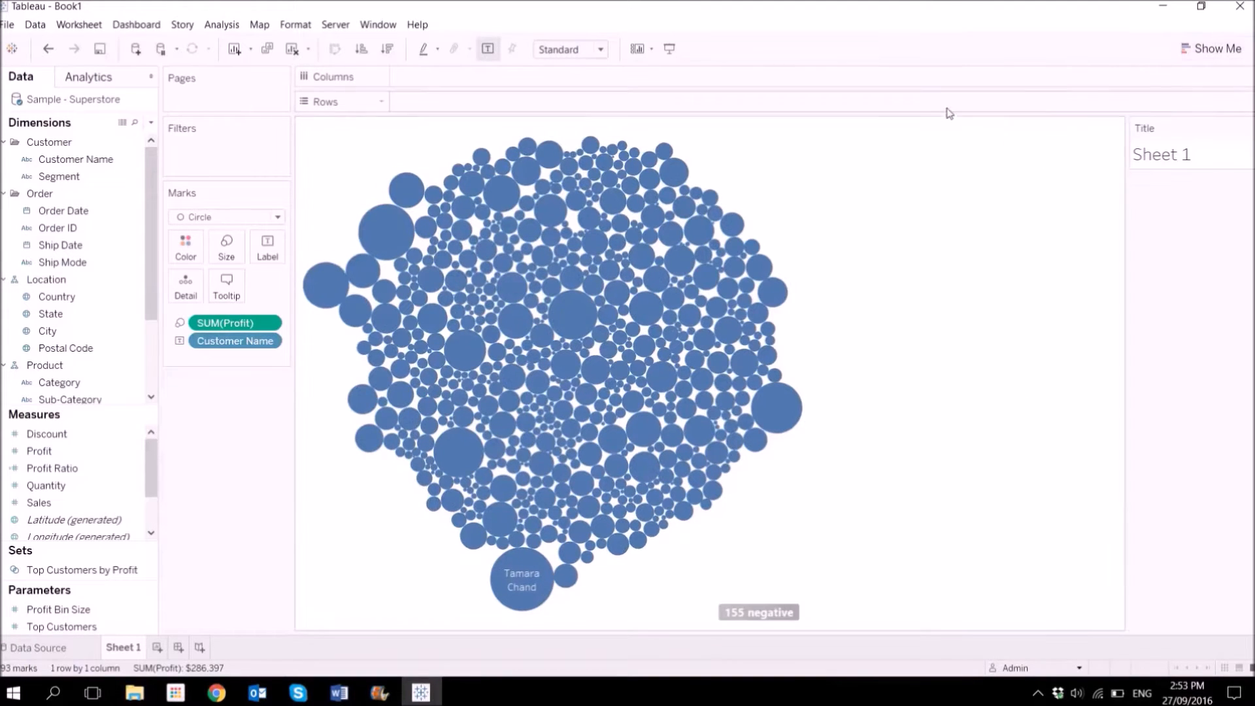
drag(1185, 122, 575, 112)
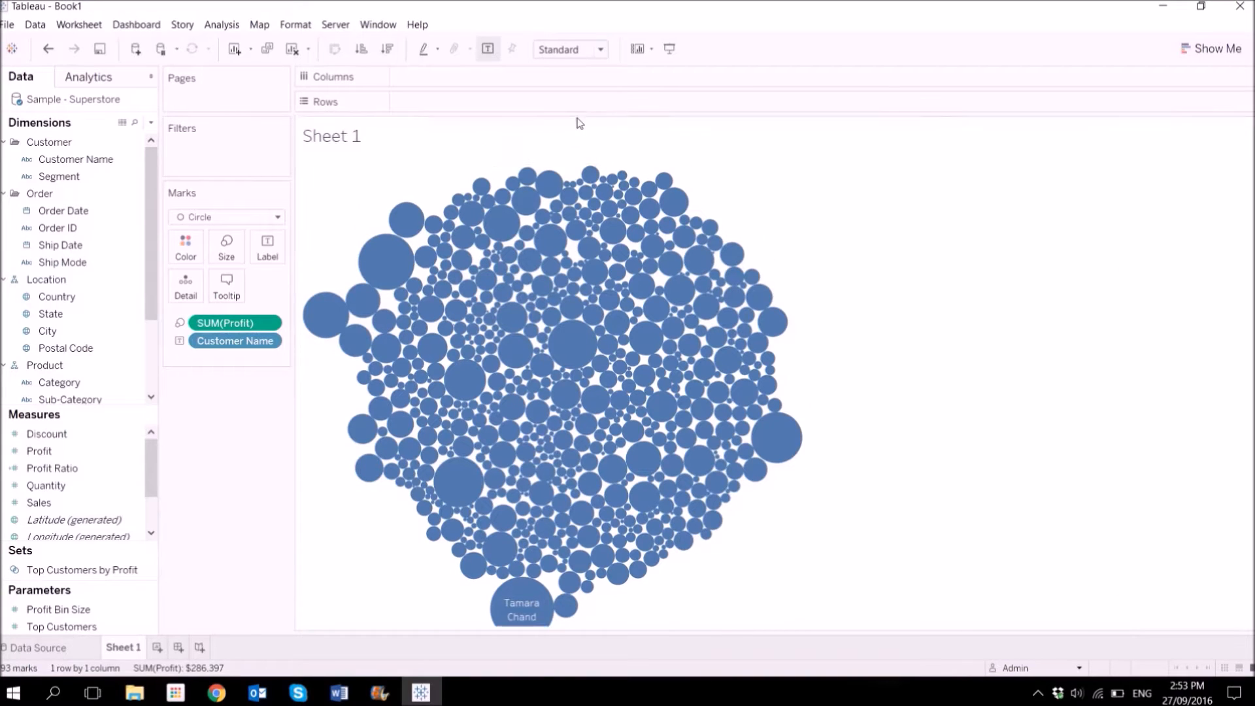
Step: Apply clustering to the bubble chart and add Sales and Discount as cluster variables alongside Profit
click(89, 79)
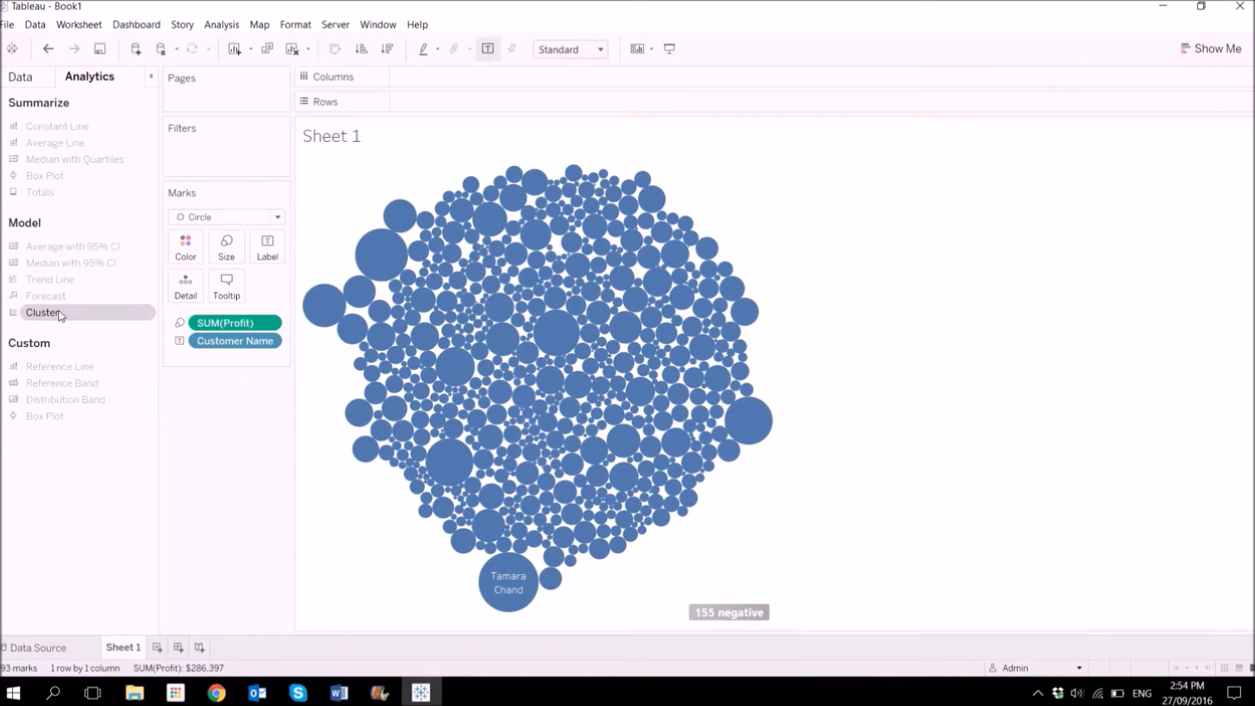
drag(58, 318, 420, 170)
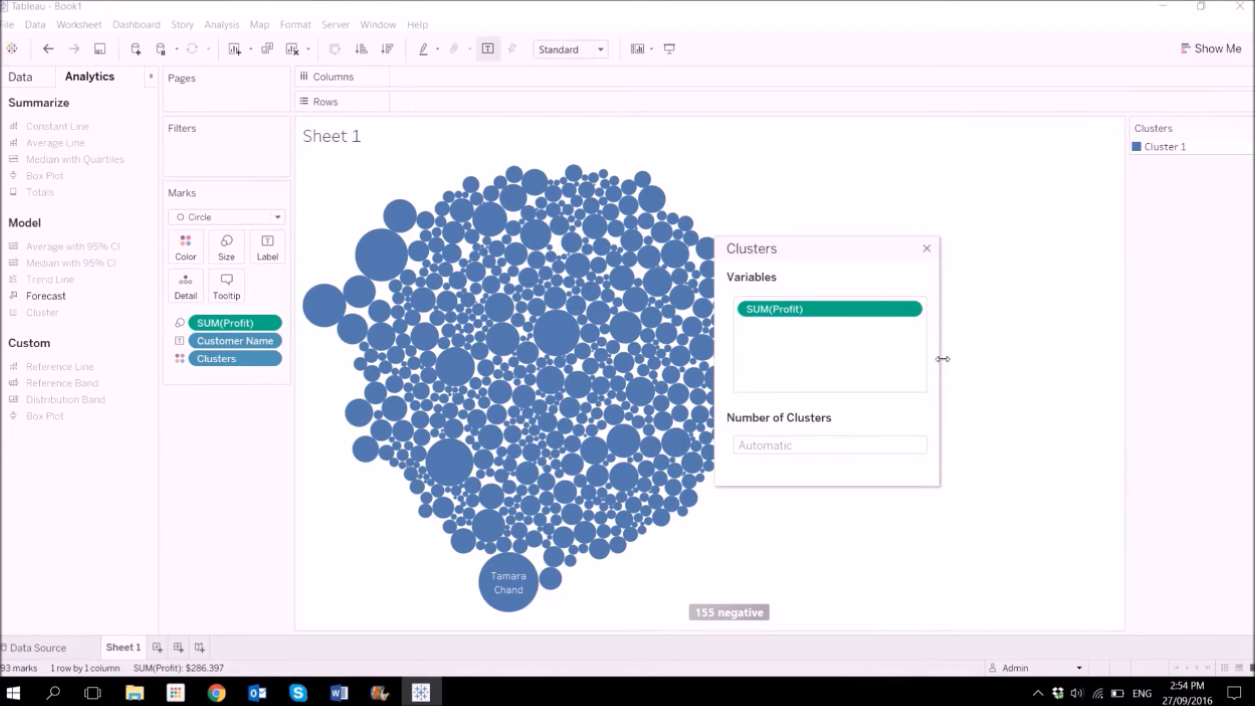
click(21, 76)
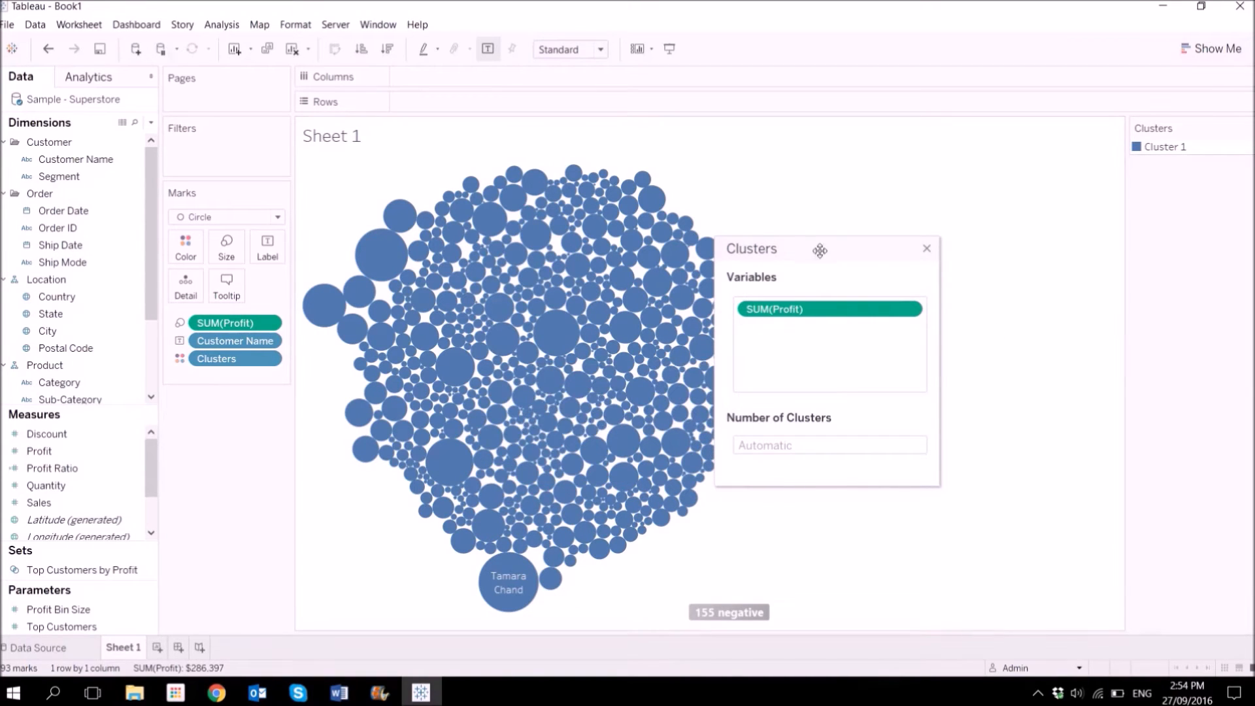
drag(818, 253, 866, 268)
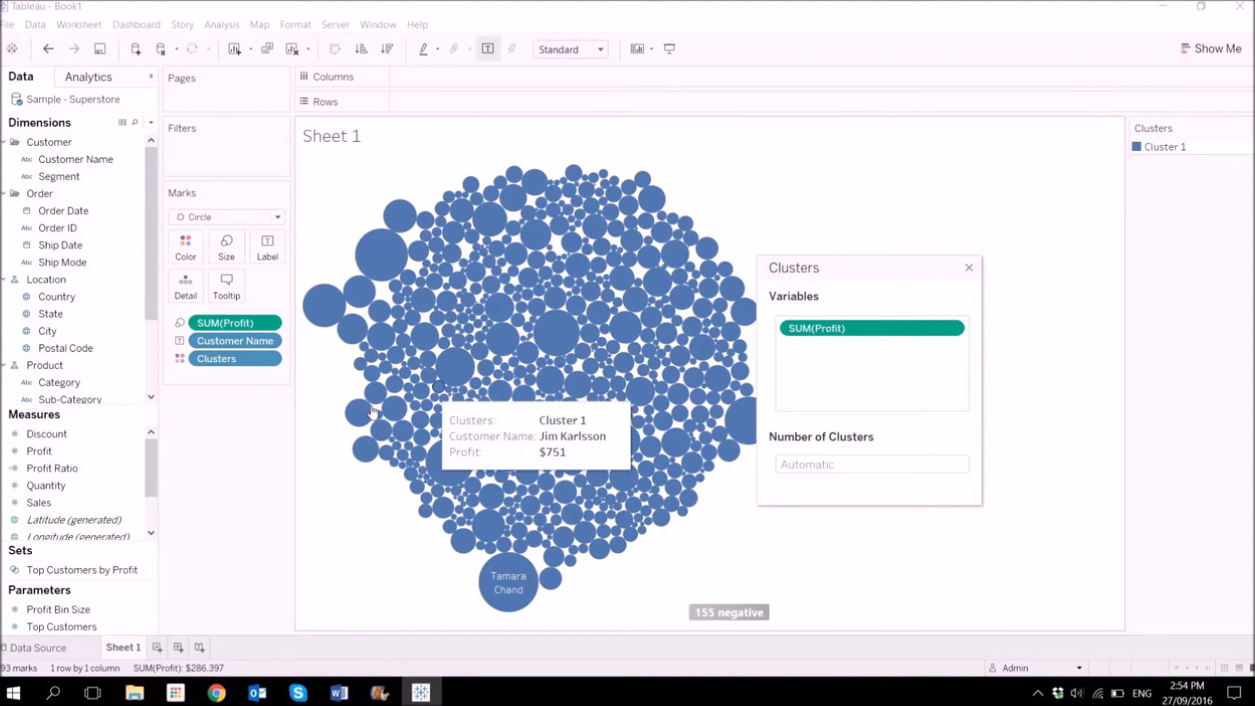
drag(39, 502, 832, 370)
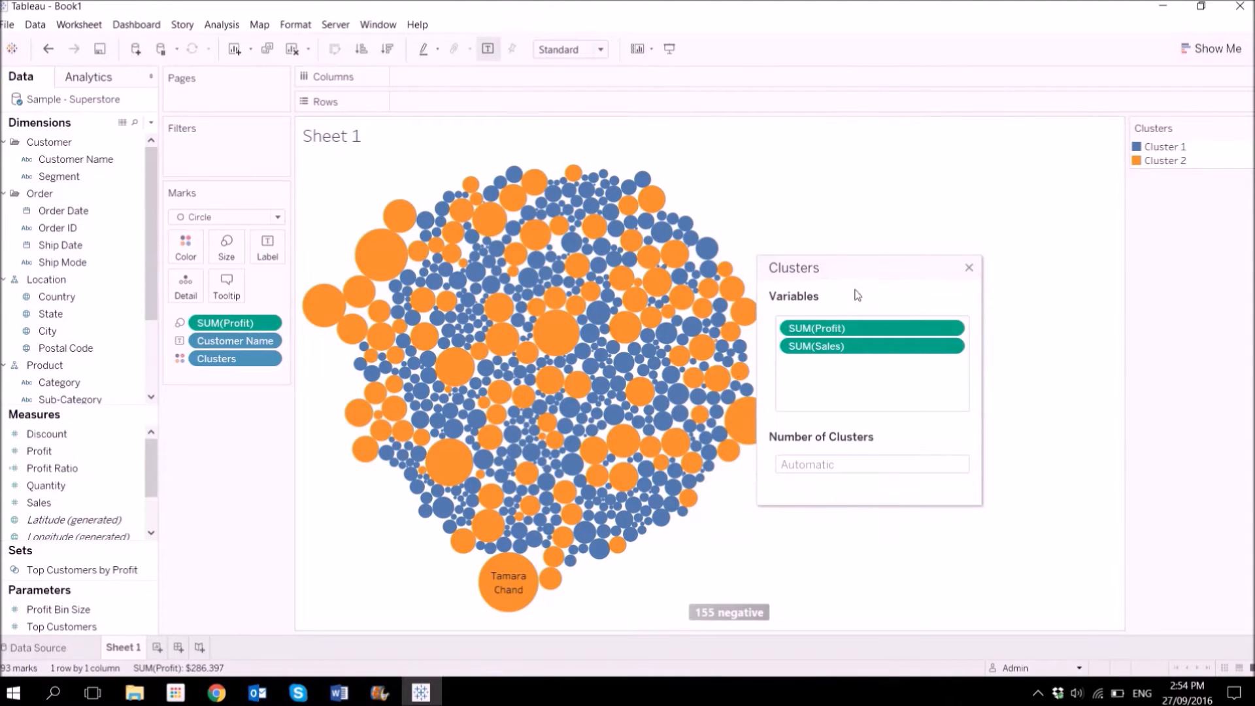
mouse_move(632, 356)
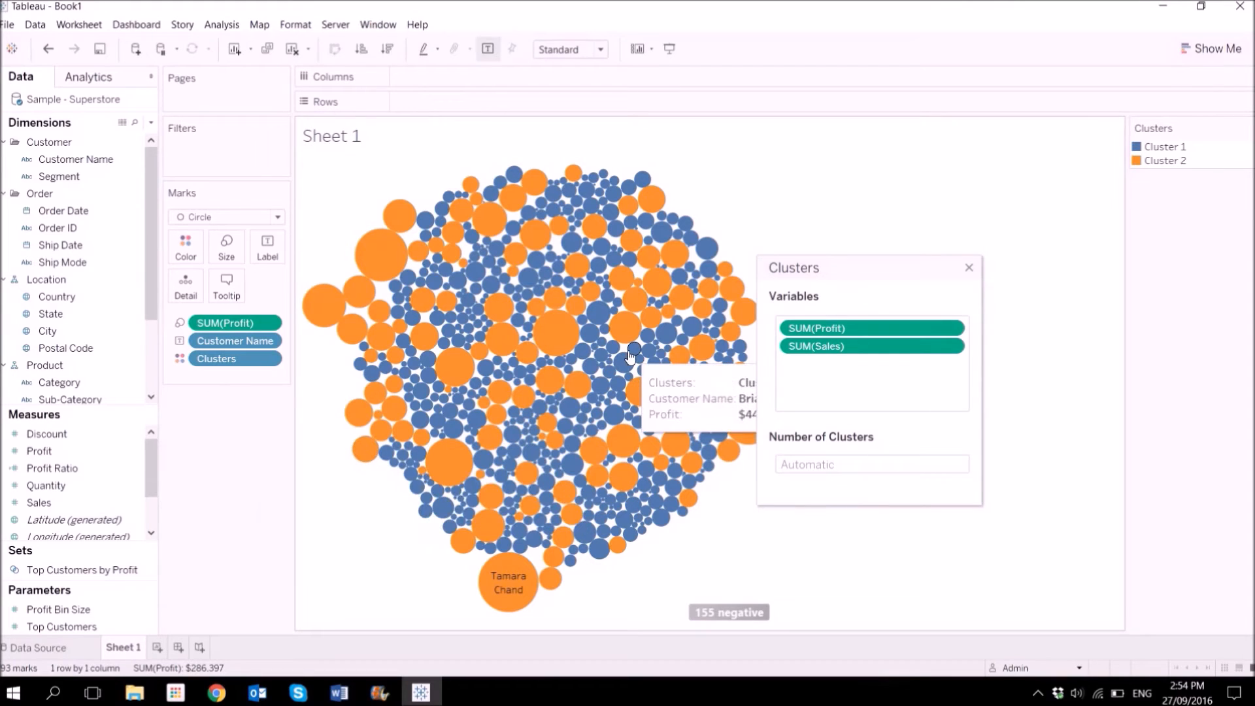
drag(847, 261, 944, 261)
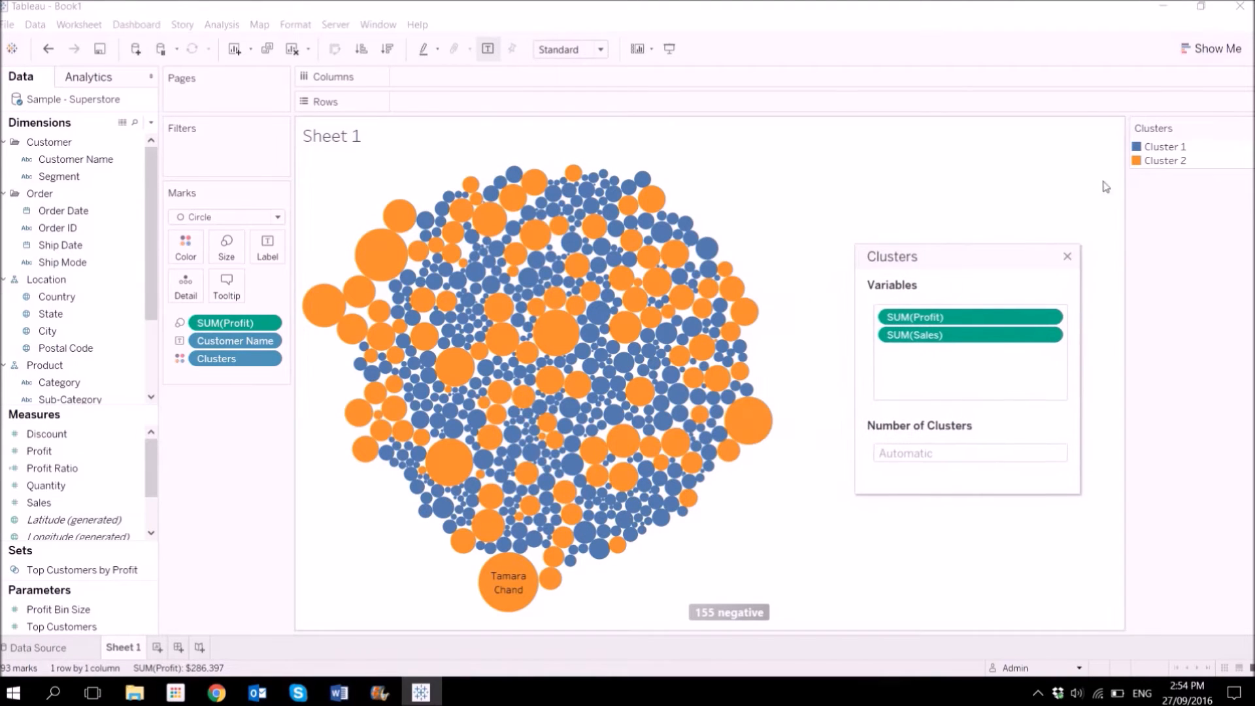
click(50, 475)
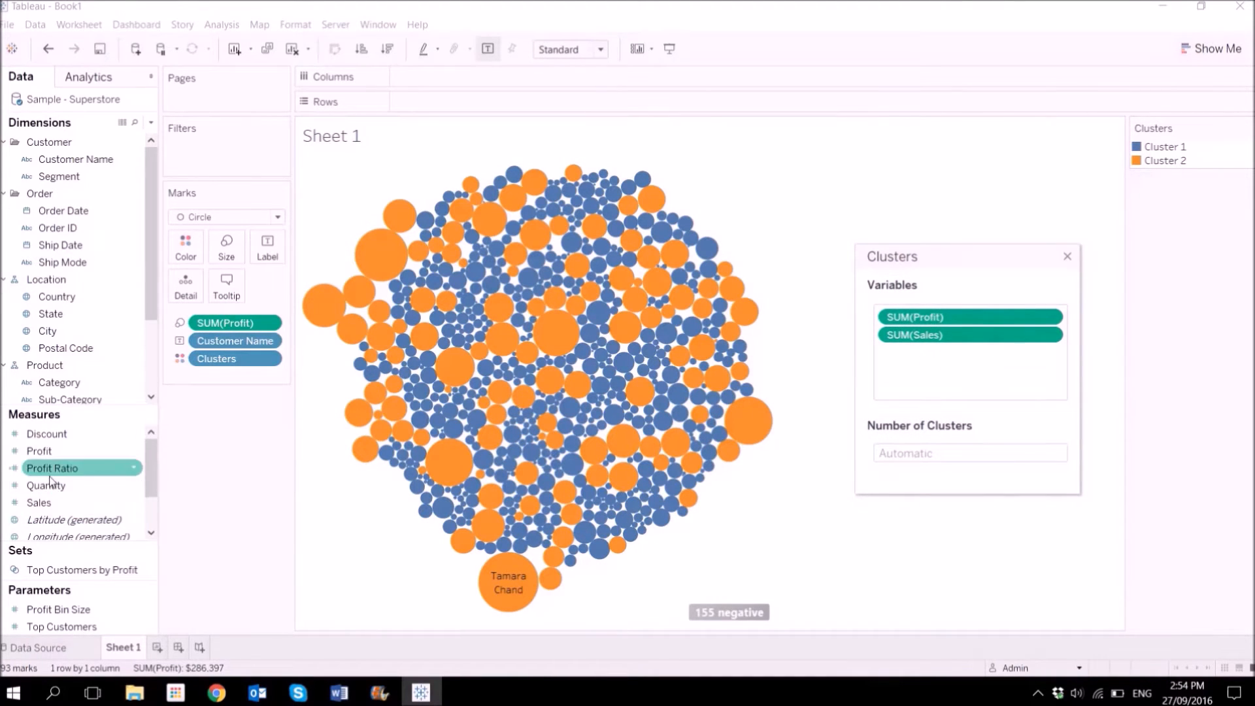
drag(45, 433, 956, 389)
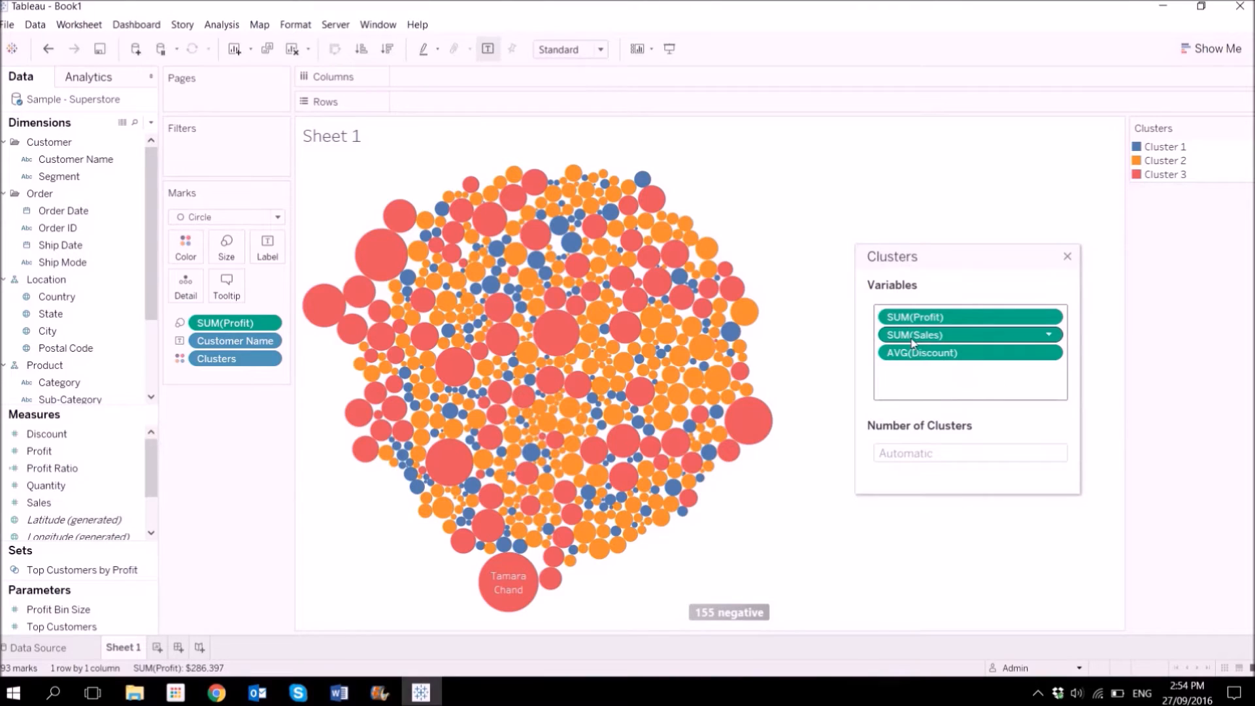
Step: Try the clustering with 2 clusters, restore the automatic number of clusters and close the cluster settings
click(955, 453)
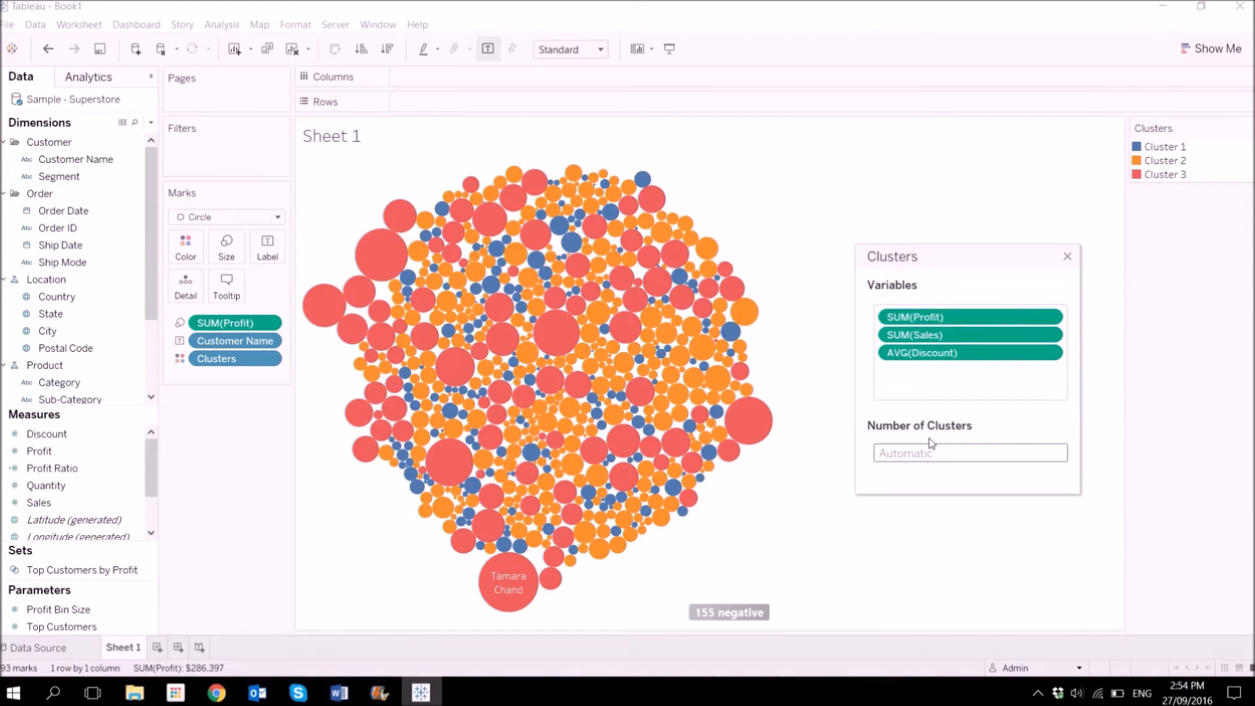
text(2)
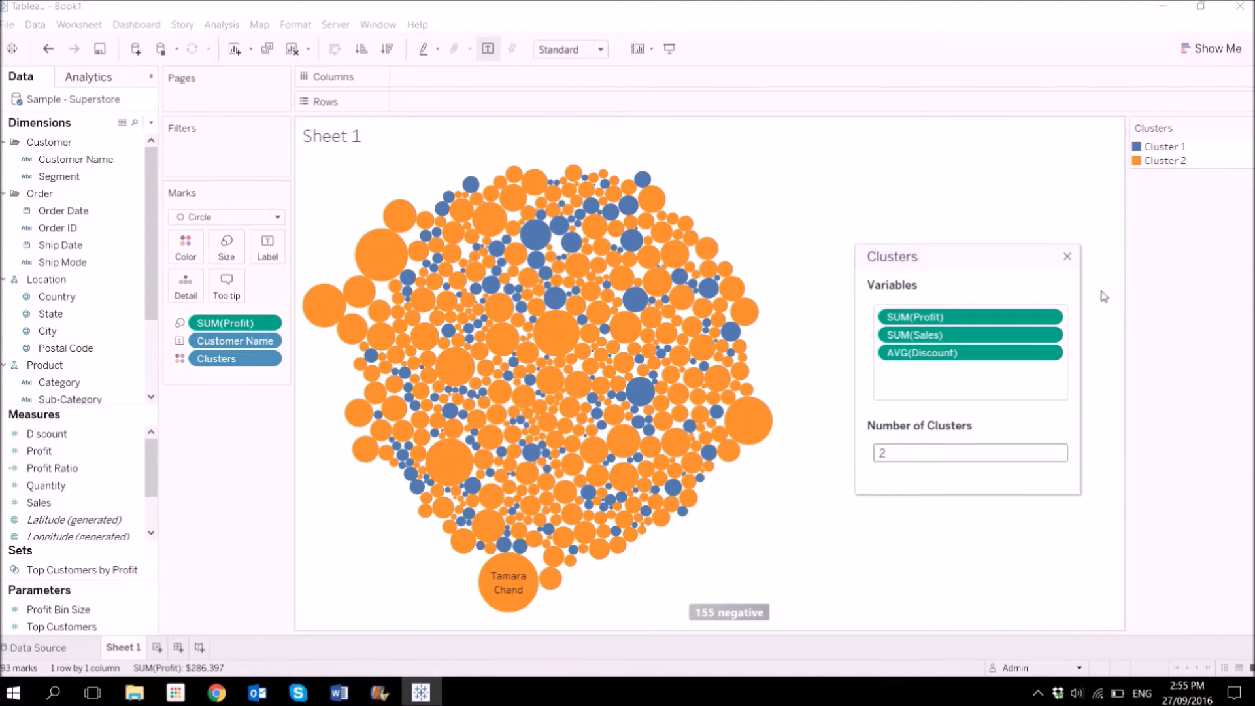
key(BackSpace)
key(Return)
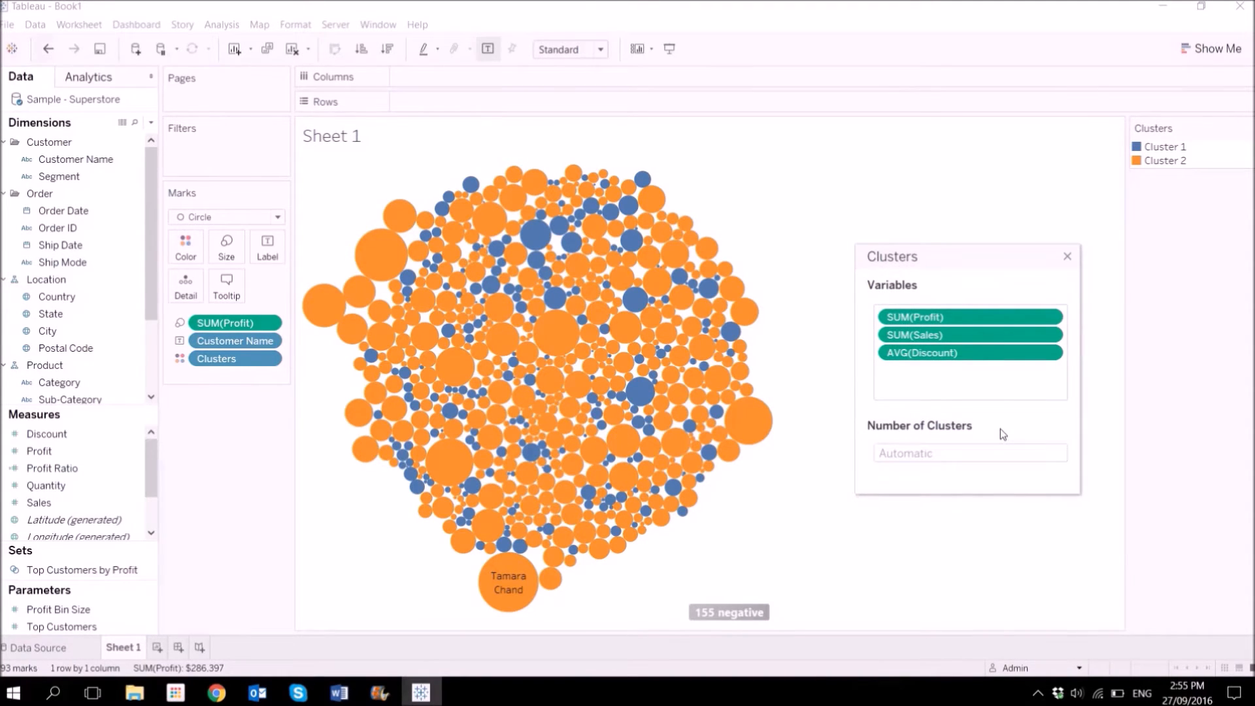
drag(1044, 256, 937, 251)
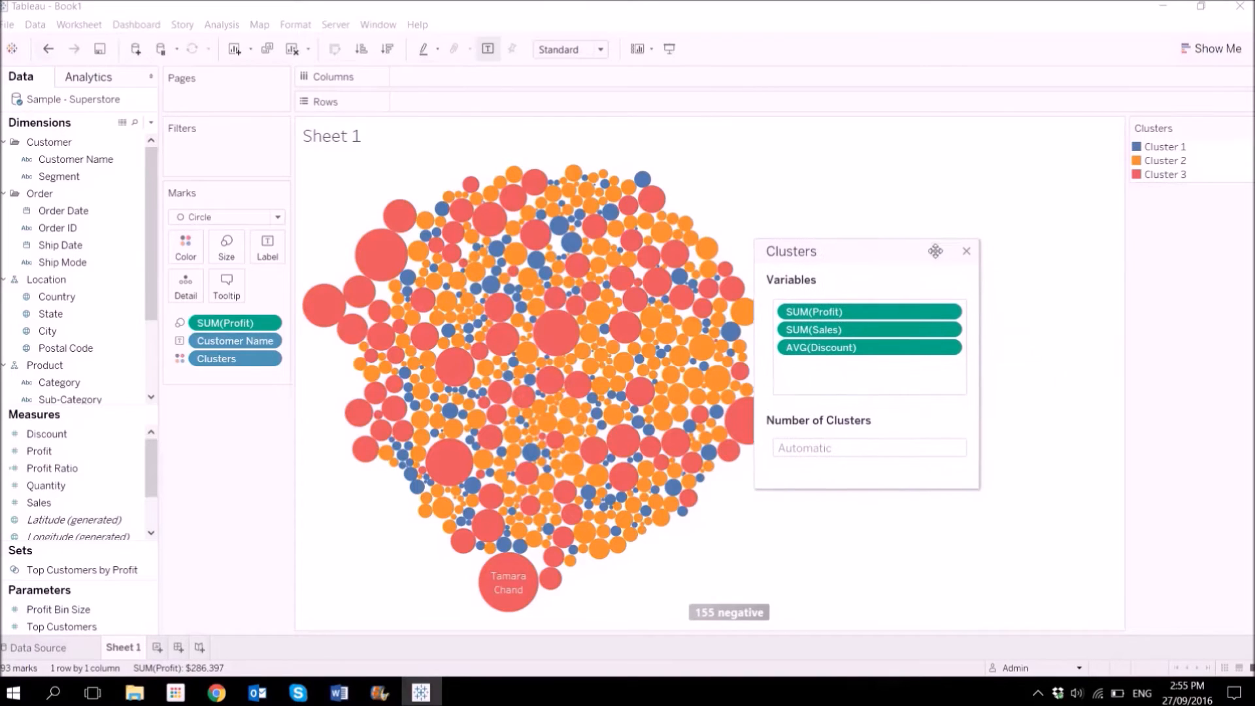
click(965, 256)
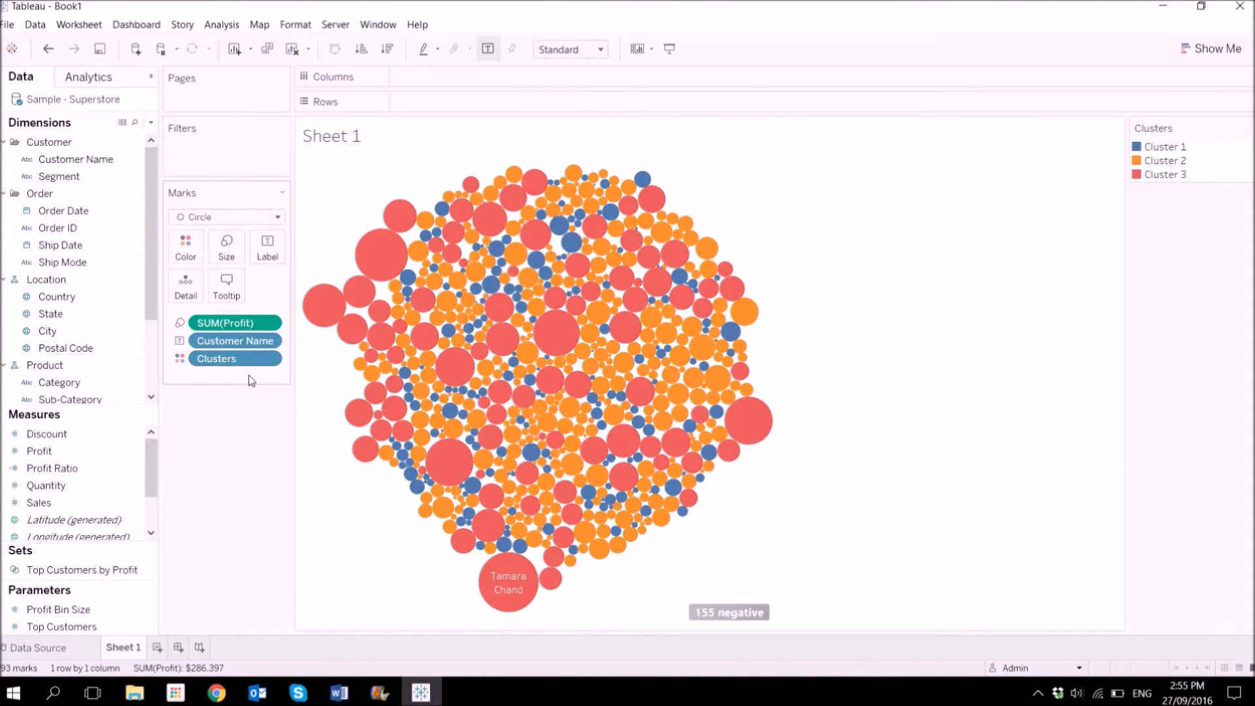
Step: Review the summary diagnostics, cluster centers and analysis of variance in the description of the clusters
click(268, 358)
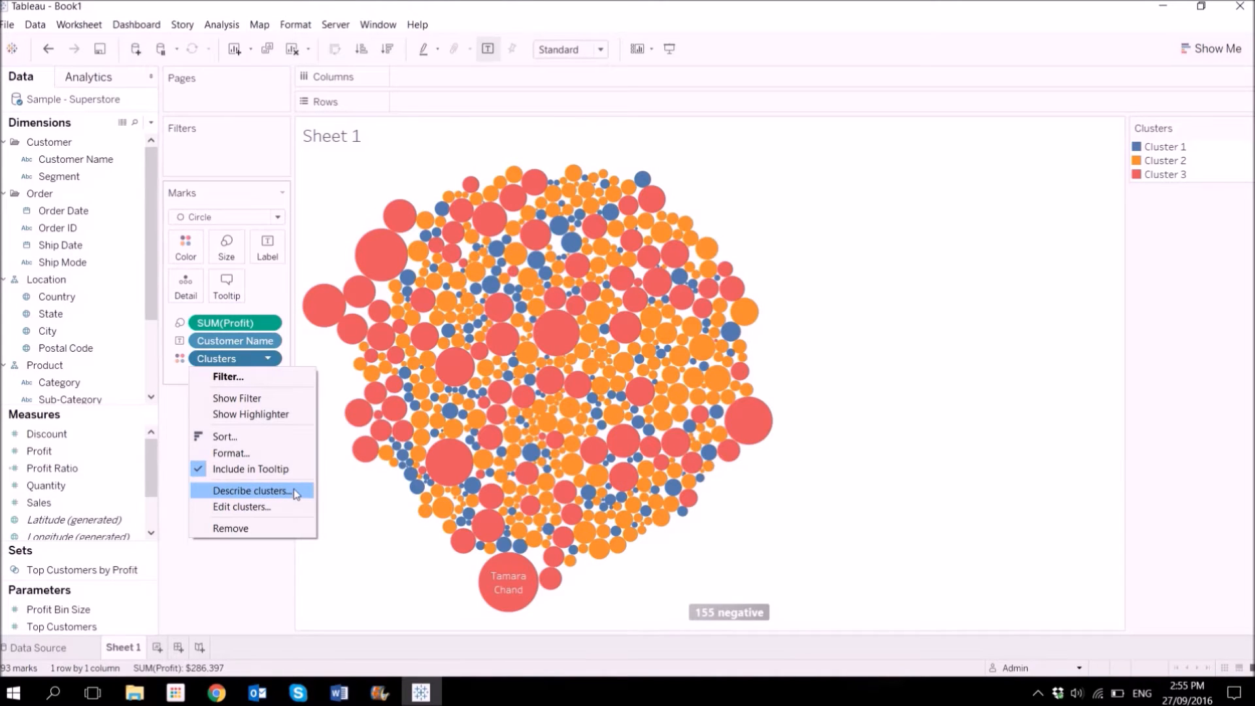
click(296, 492)
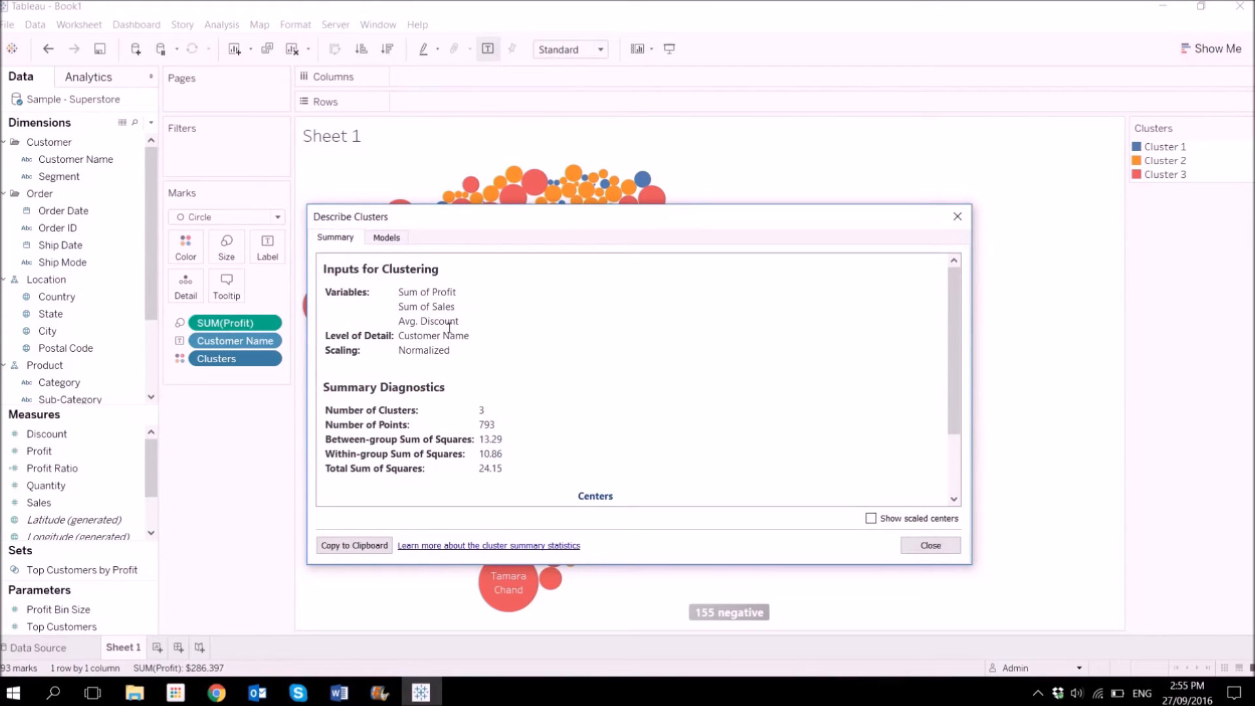
scroll(384, 349, down, 2)
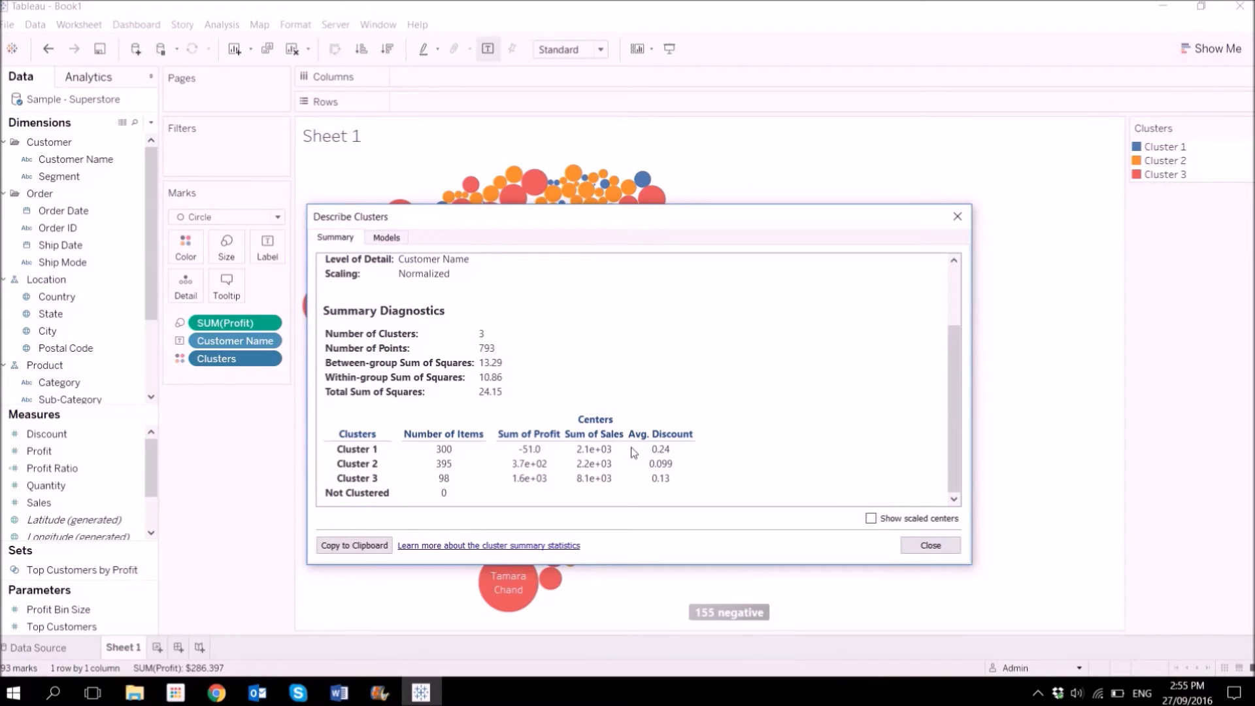
click(388, 239)
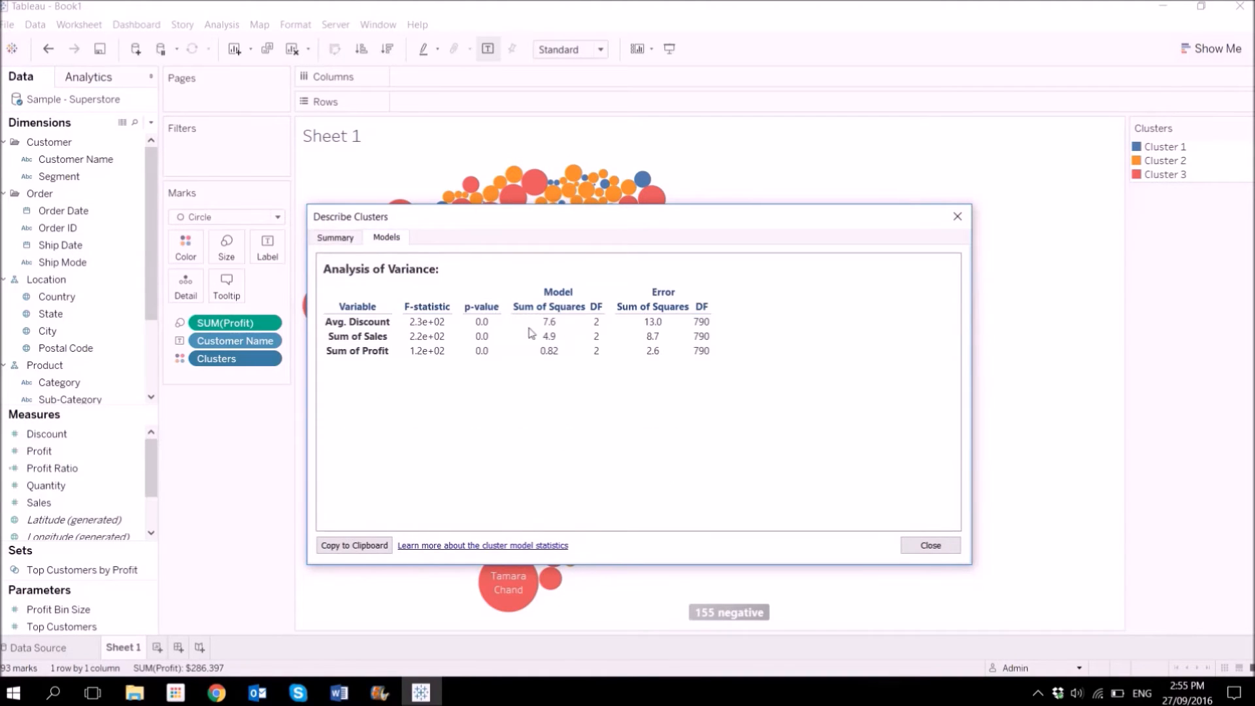
click(349, 238)
click(958, 215)
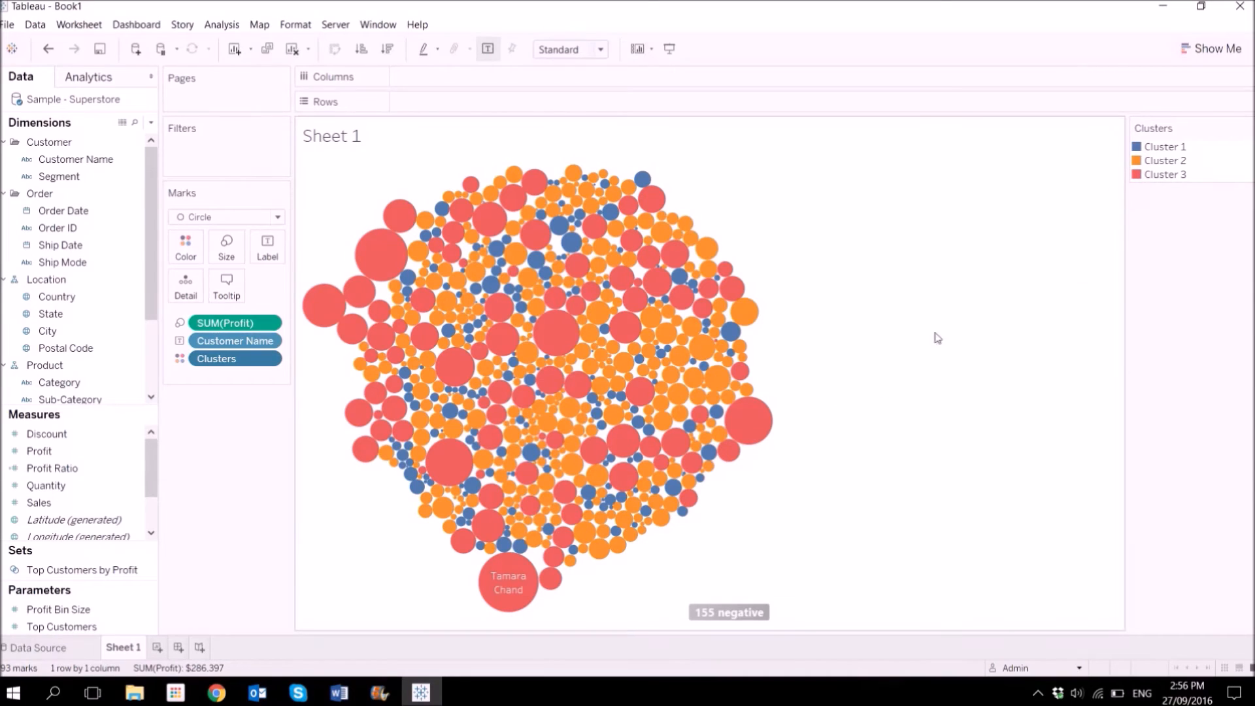
mouse_move(680, 304)
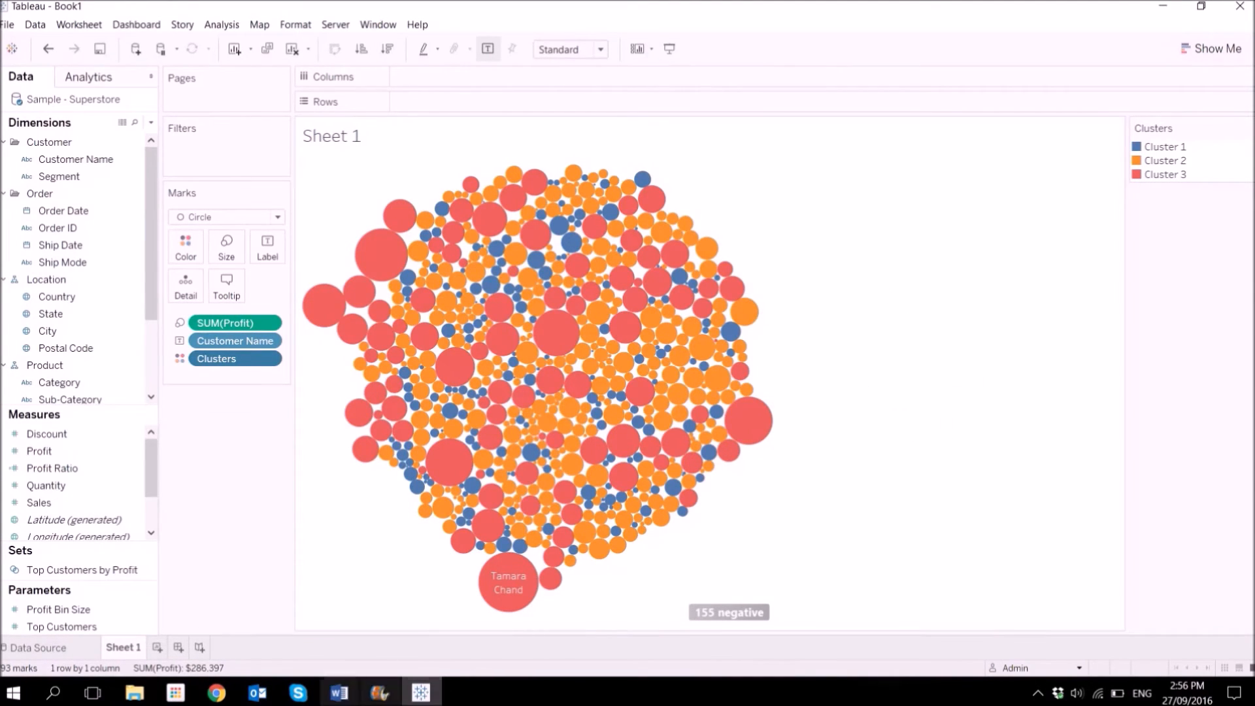
mouse_move(303, 699)
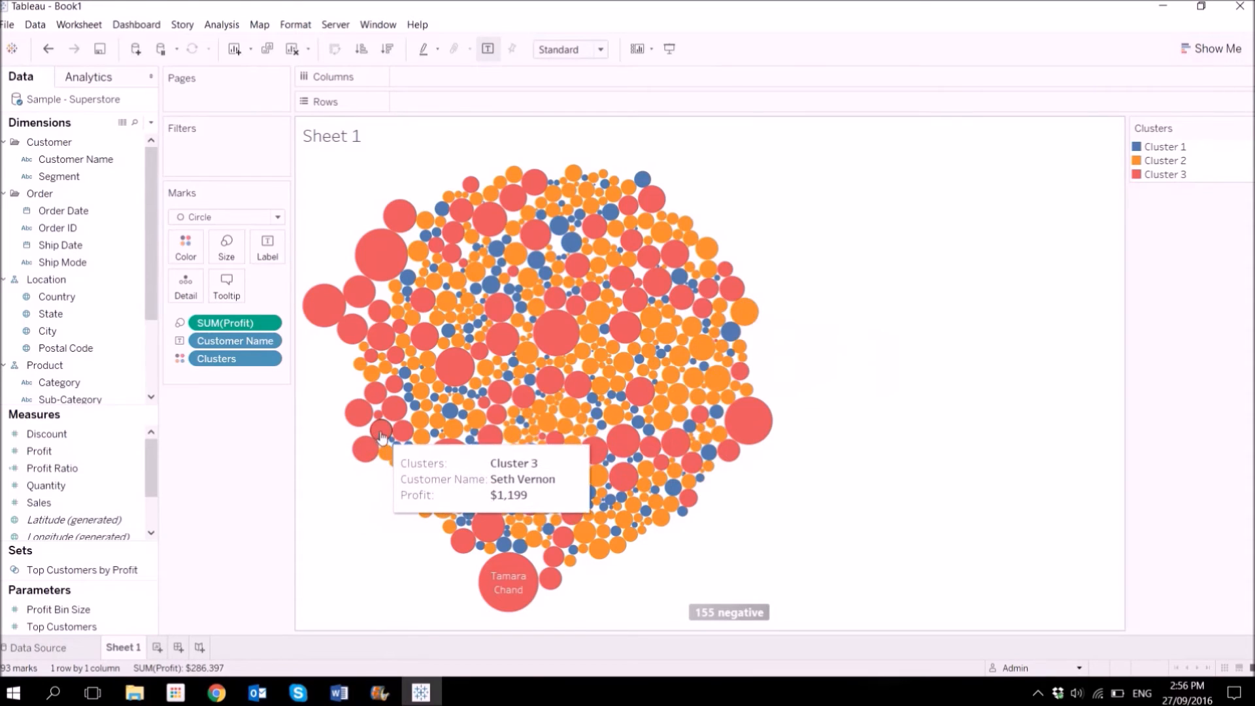
mouse_move(714, 265)
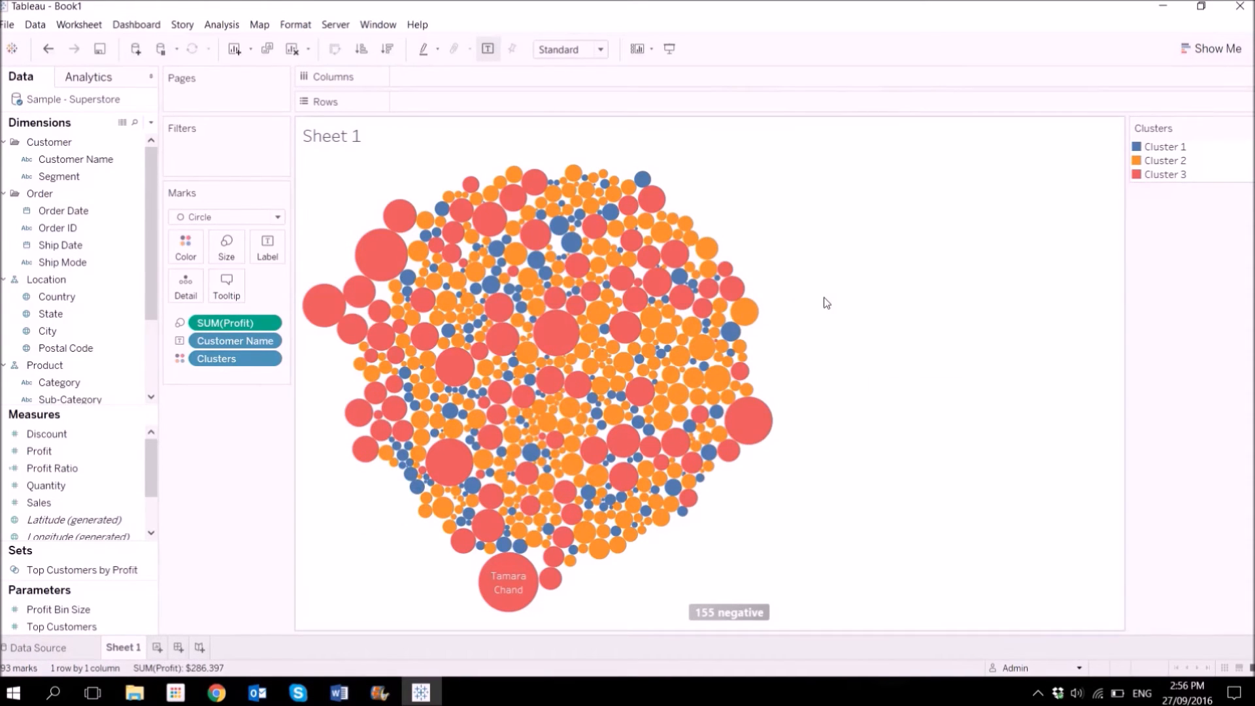
Step: Build a scatter plot on a new worksheet with Profit as columns, Sales as rows and Customer Name as detail
click(157, 648)
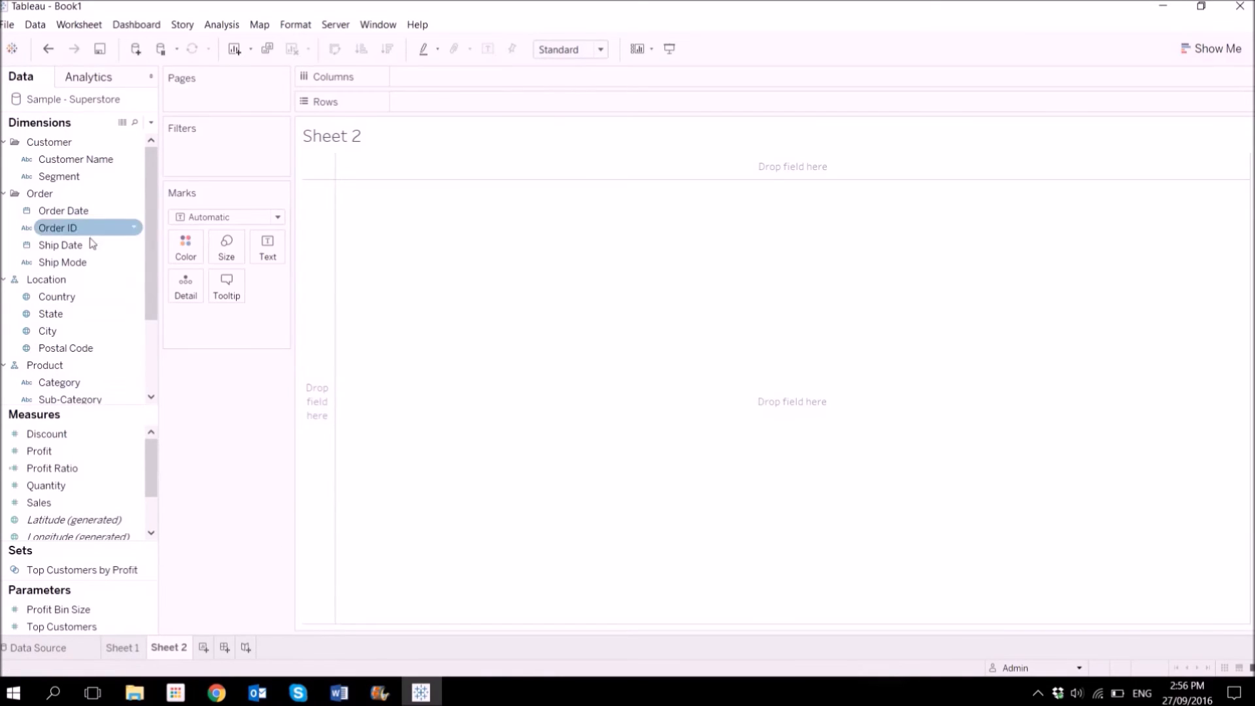
drag(57, 456, 458, 103)
drag(39, 502, 455, 77)
drag(63, 168, 217, 336)
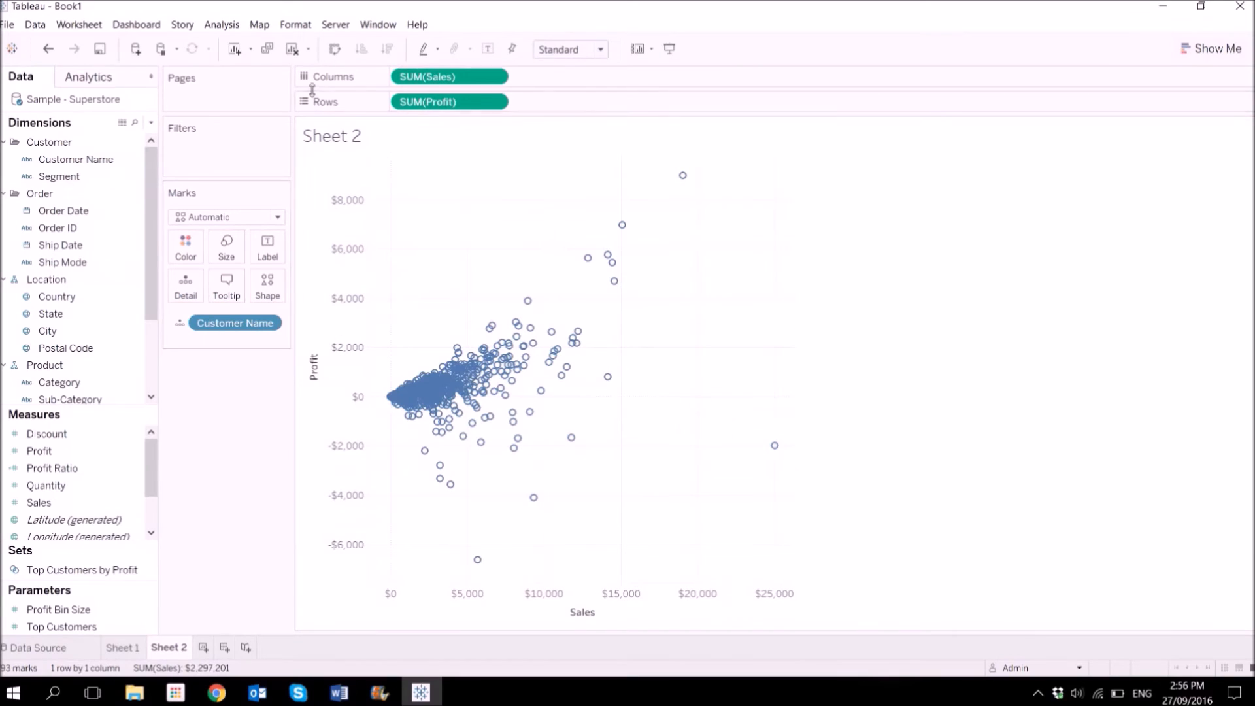
click(337, 50)
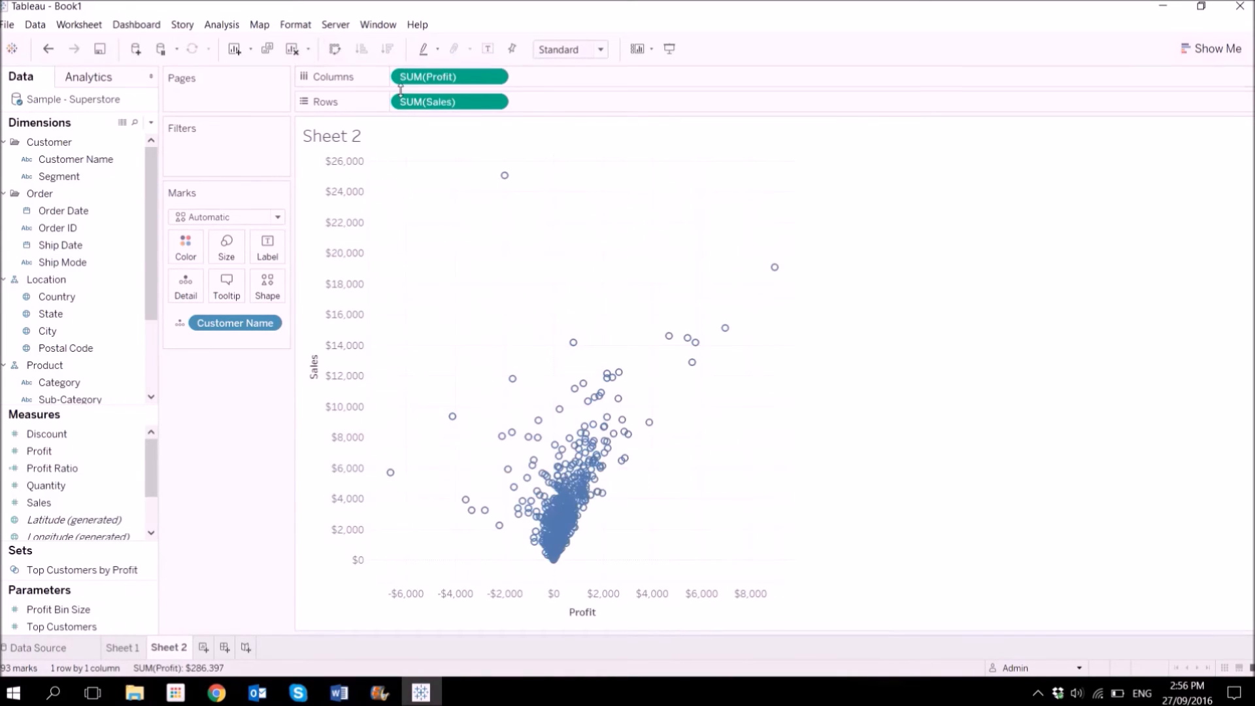
click(123, 83)
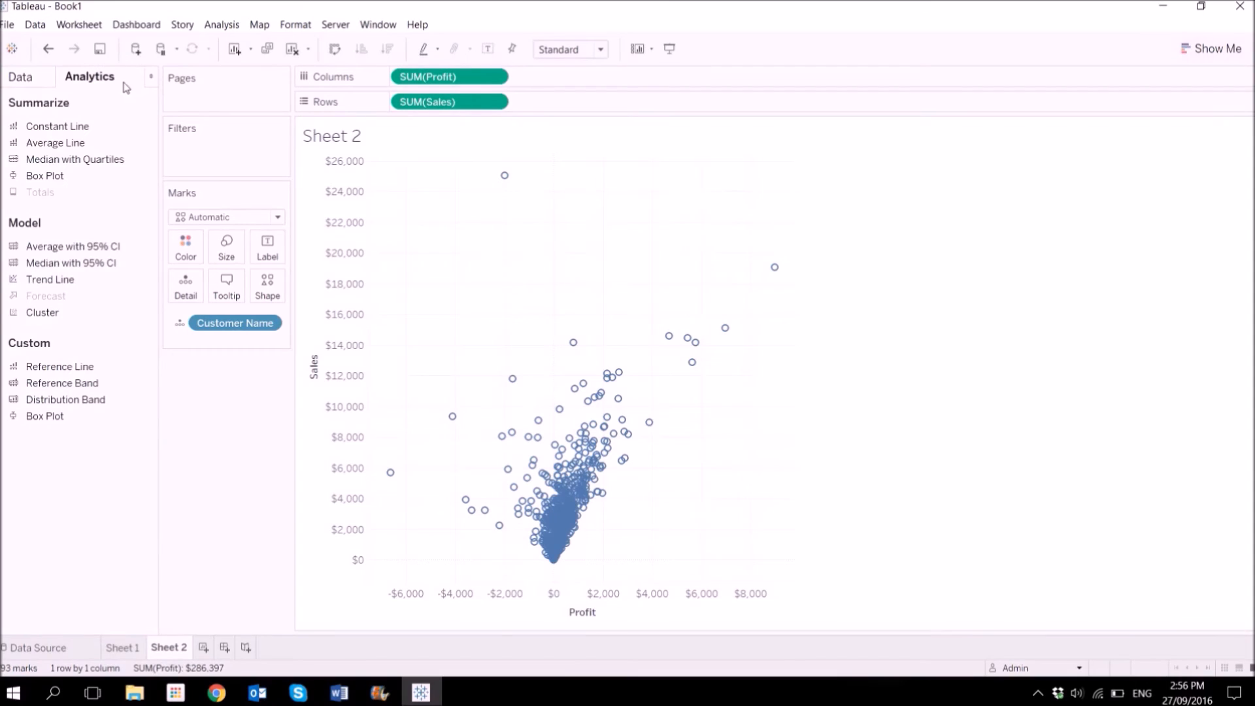
click(37, 78)
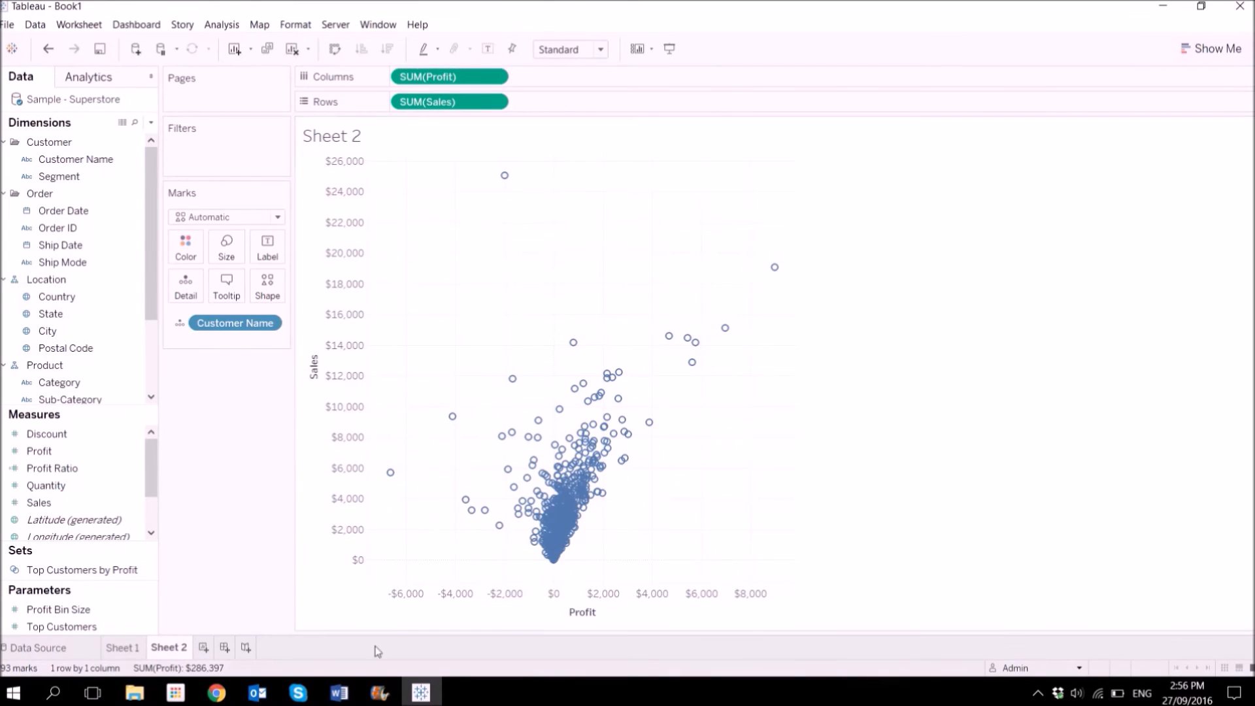
Step: Save the Clusters field from Sheet 1 as a reusable group among the dimensions
click(136, 654)
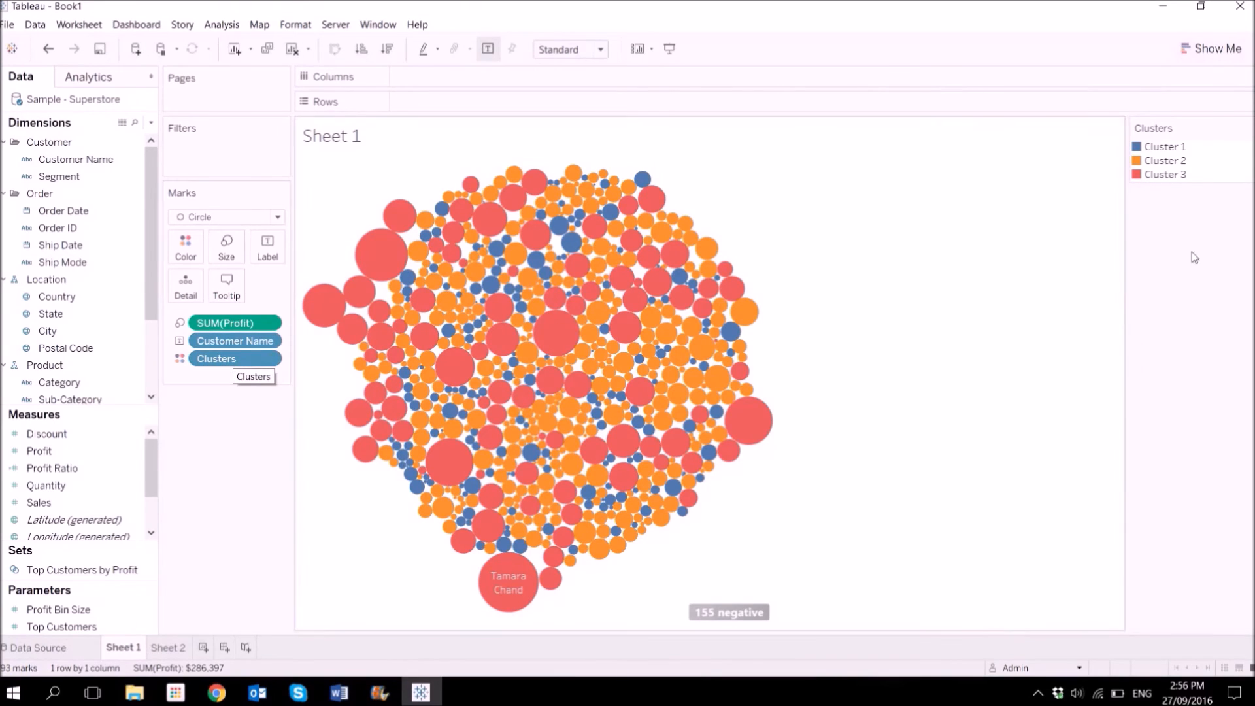
click(107, 336)
drag(226, 359, 65, 274)
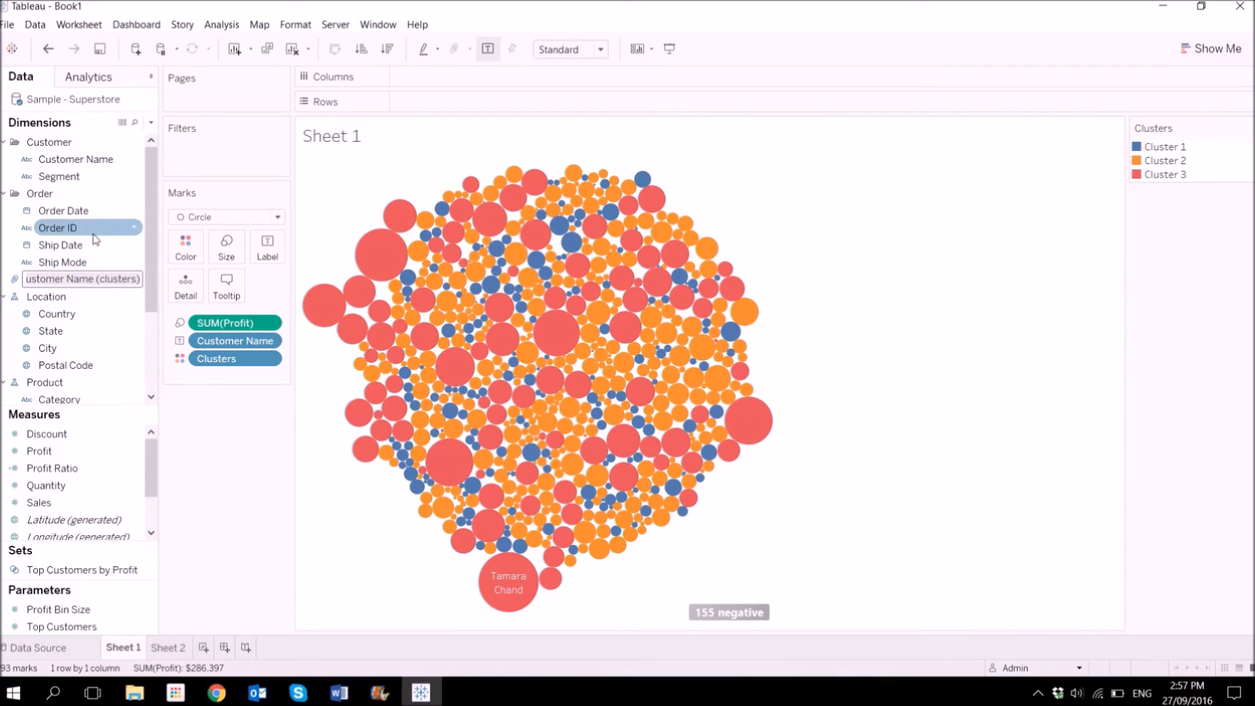
Step: Accept the name Customer Name (clusters), open that group for editing and look through the members of Cluster 1
key(Return)
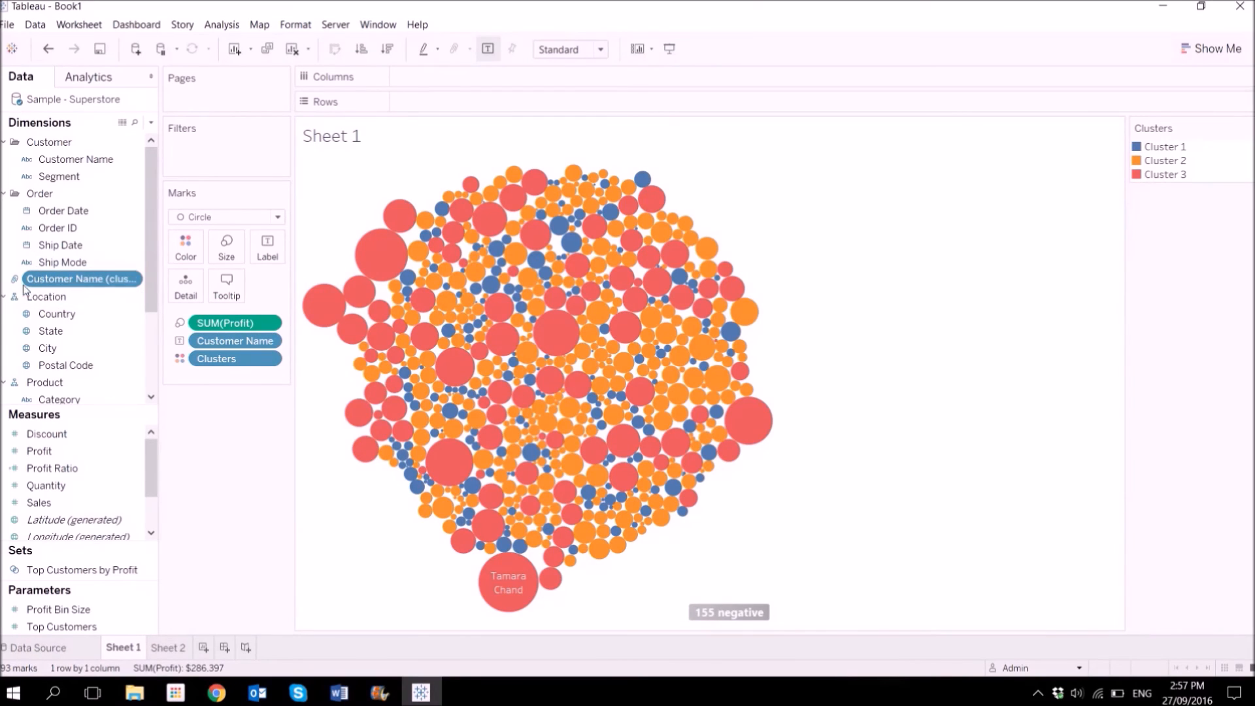
right_click(109, 280)
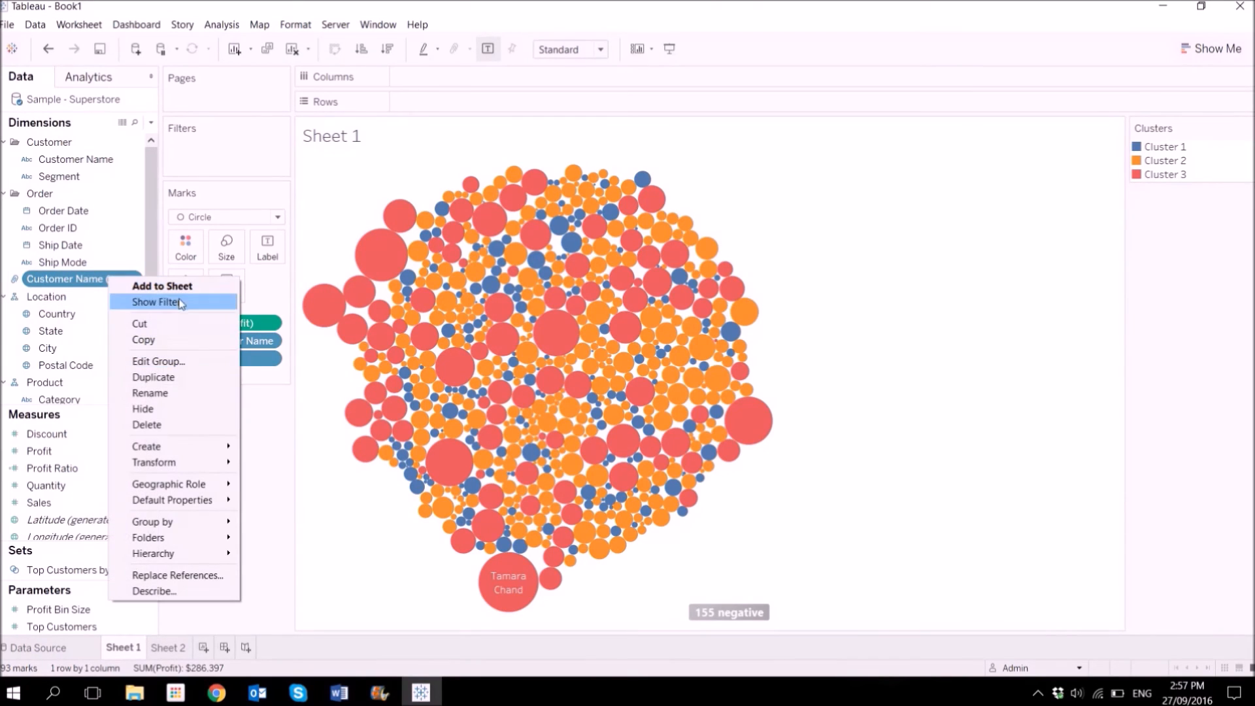
click(182, 363)
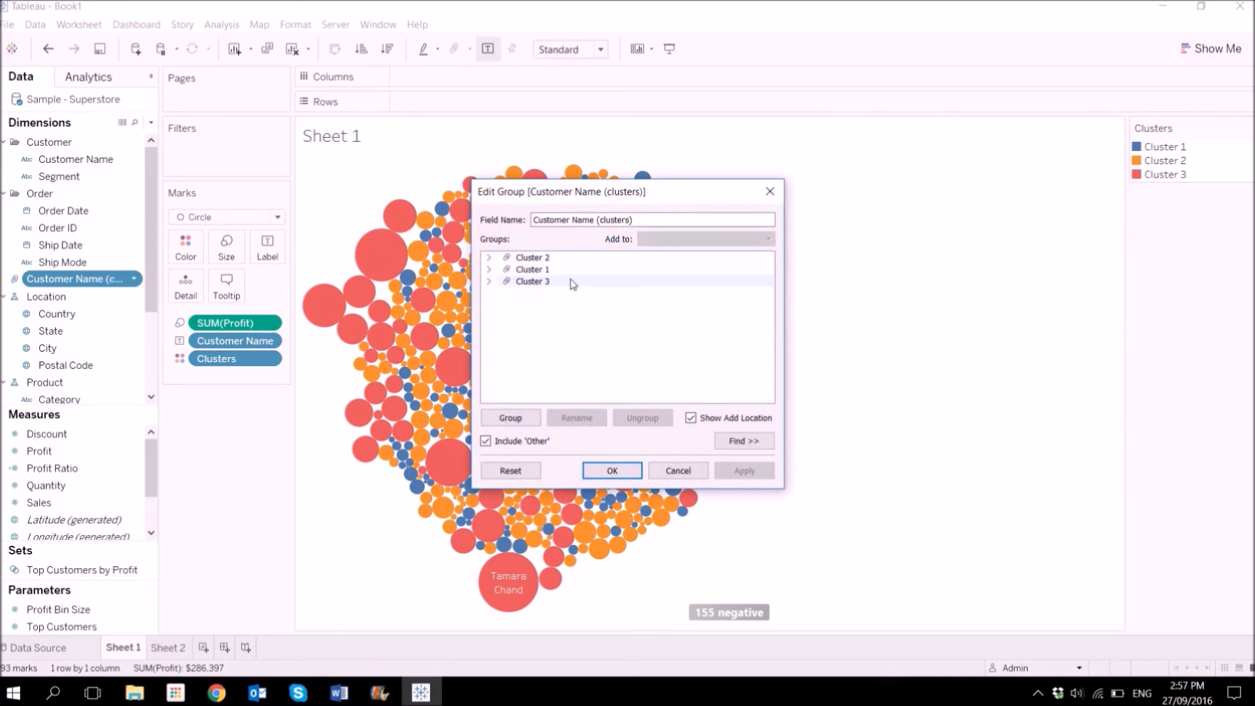
click(561, 281)
click(555, 269)
click(489, 270)
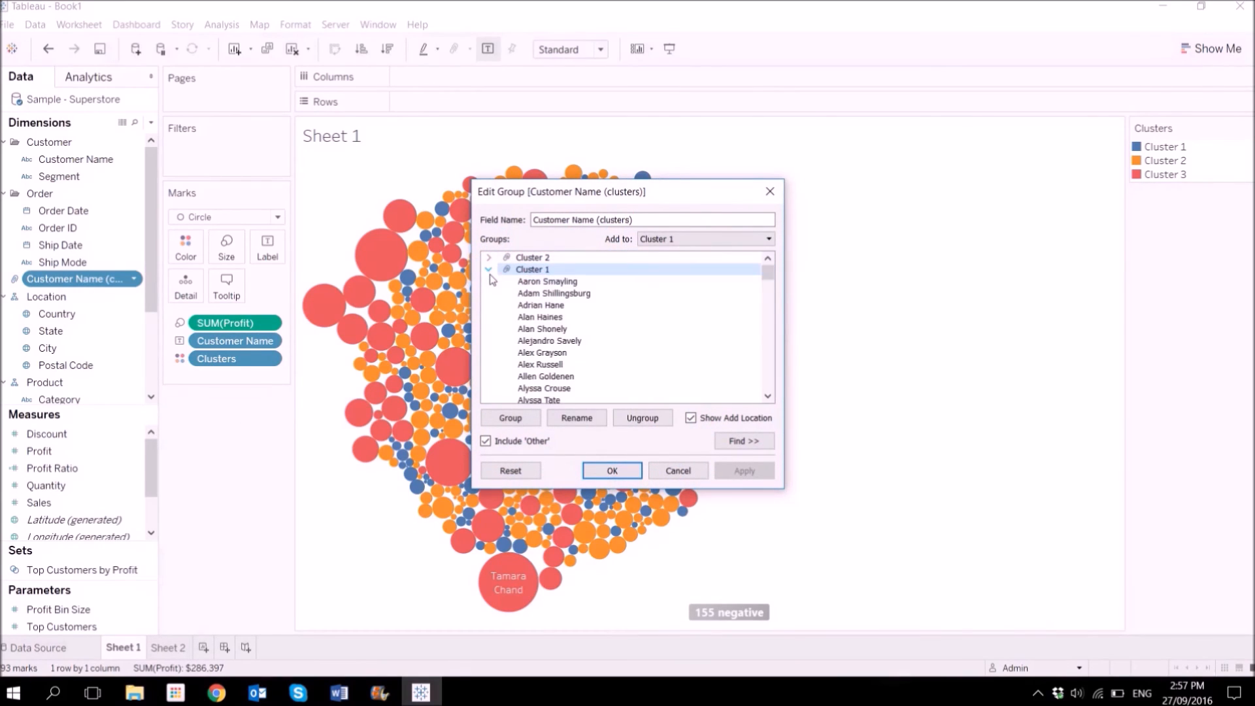
click(489, 270)
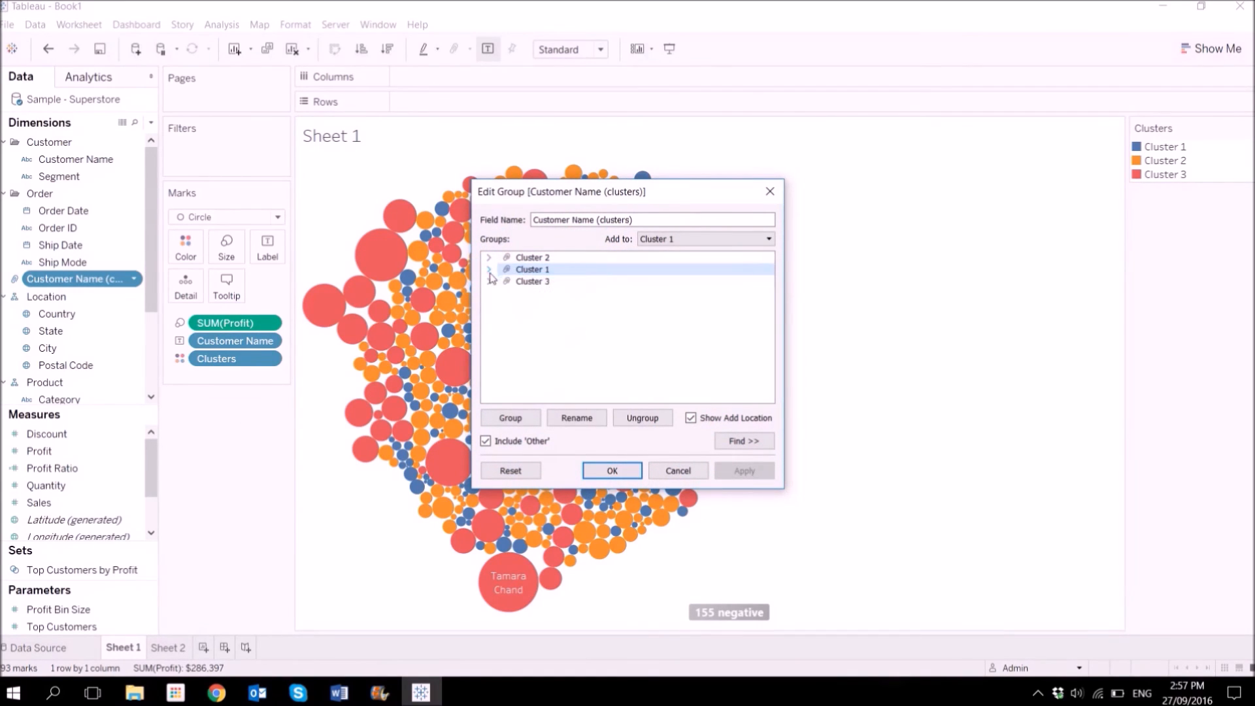
right_click(548, 270)
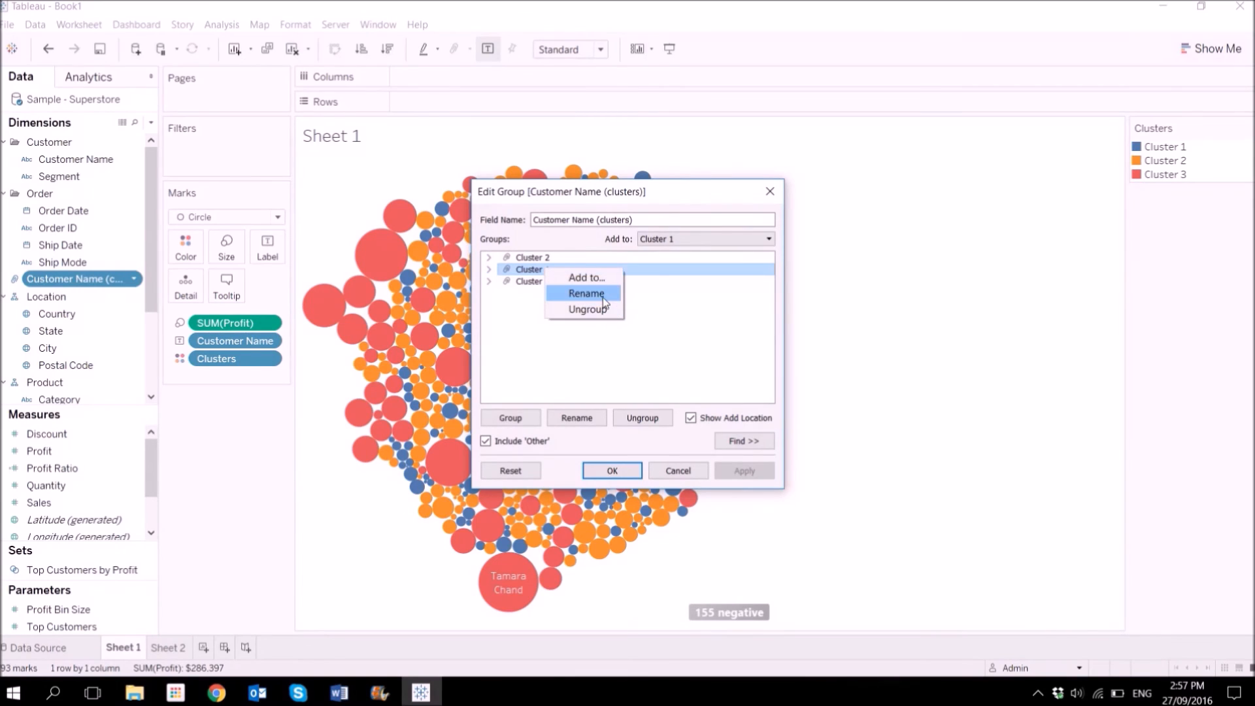
click(600, 296)
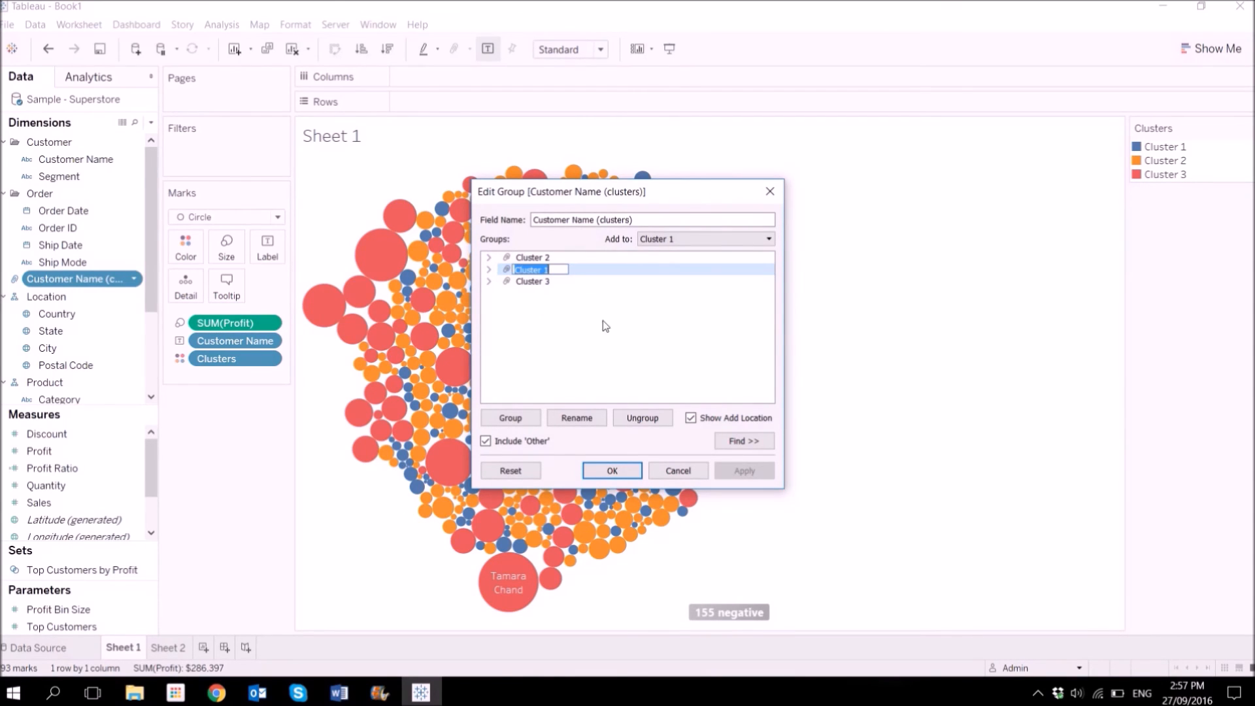
drag(625, 204, 968, 267)
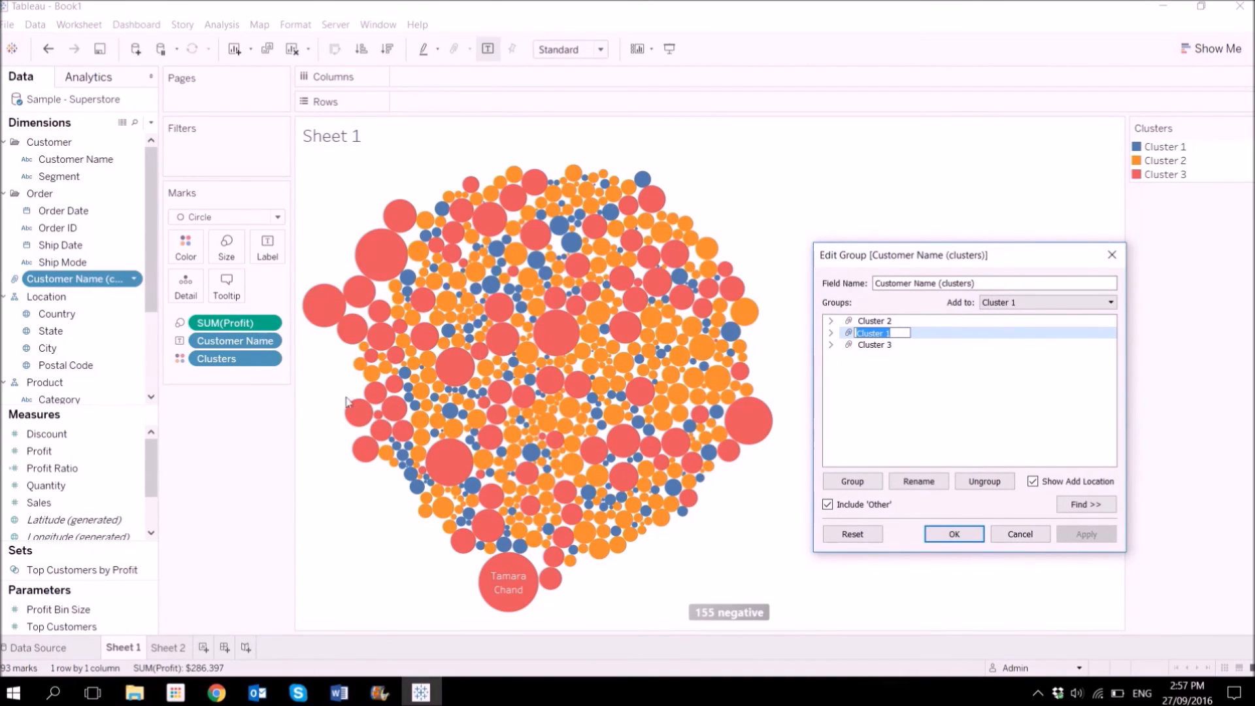
click(953, 393)
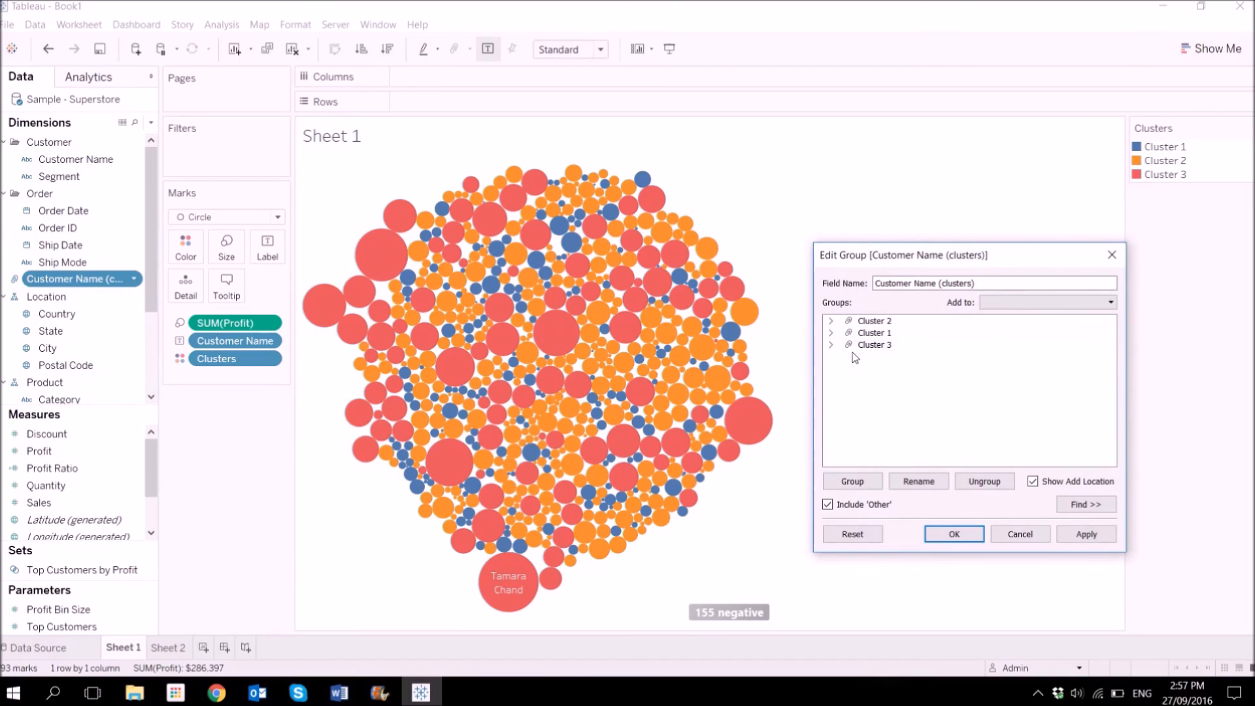
Step: Rename Cluster 3 as Profitable in the Customer Name (clusters) group, then apply the change and close the group editor
right_click(884, 350)
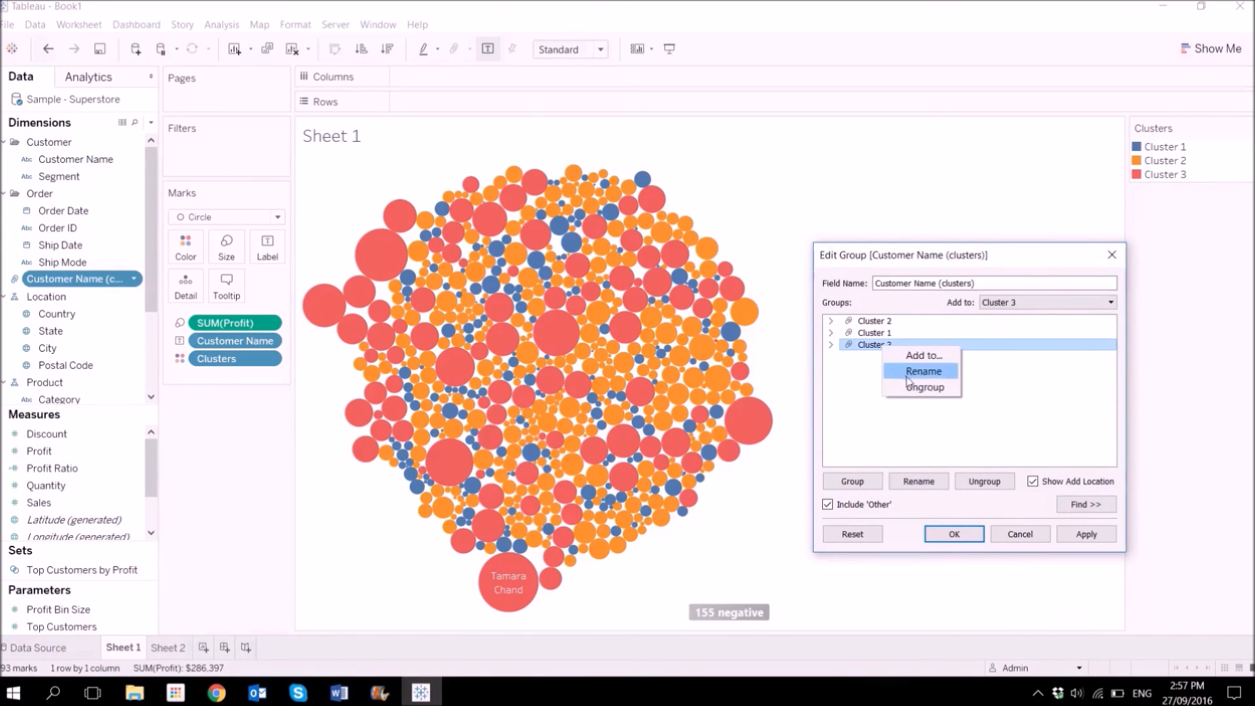
click(905, 370)
text(Profitable)
key(Return)
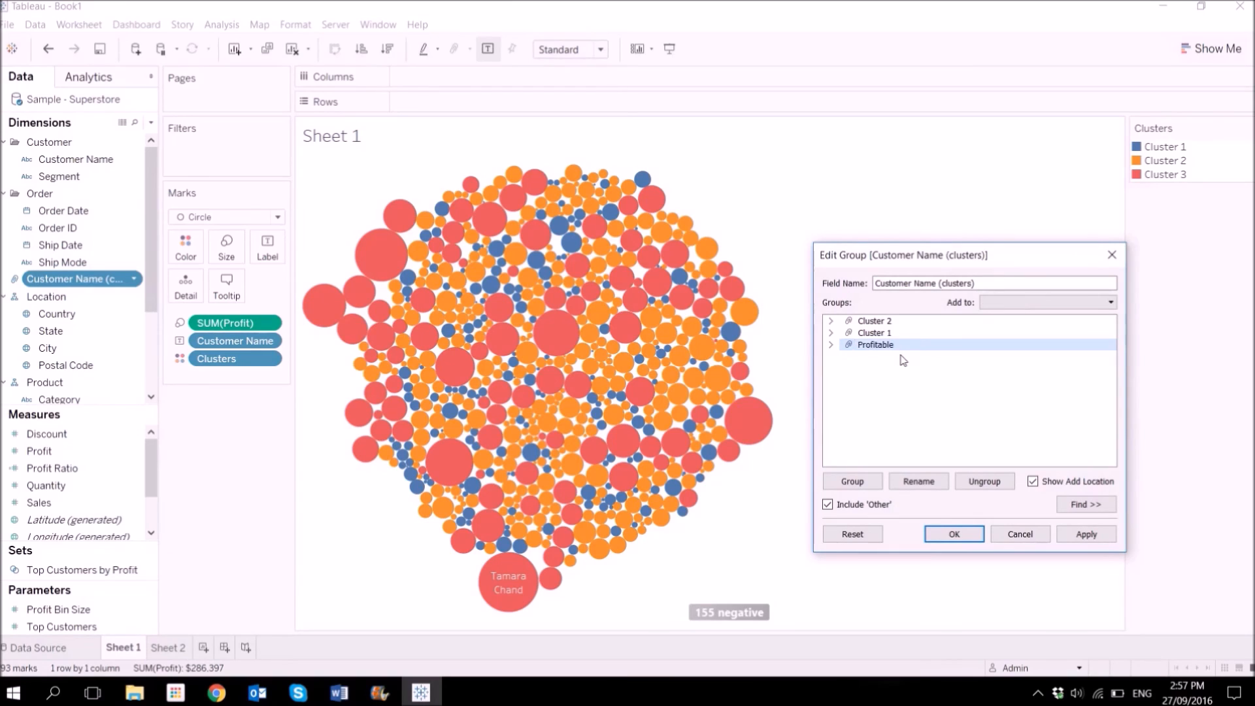
click(1086, 534)
click(955, 534)
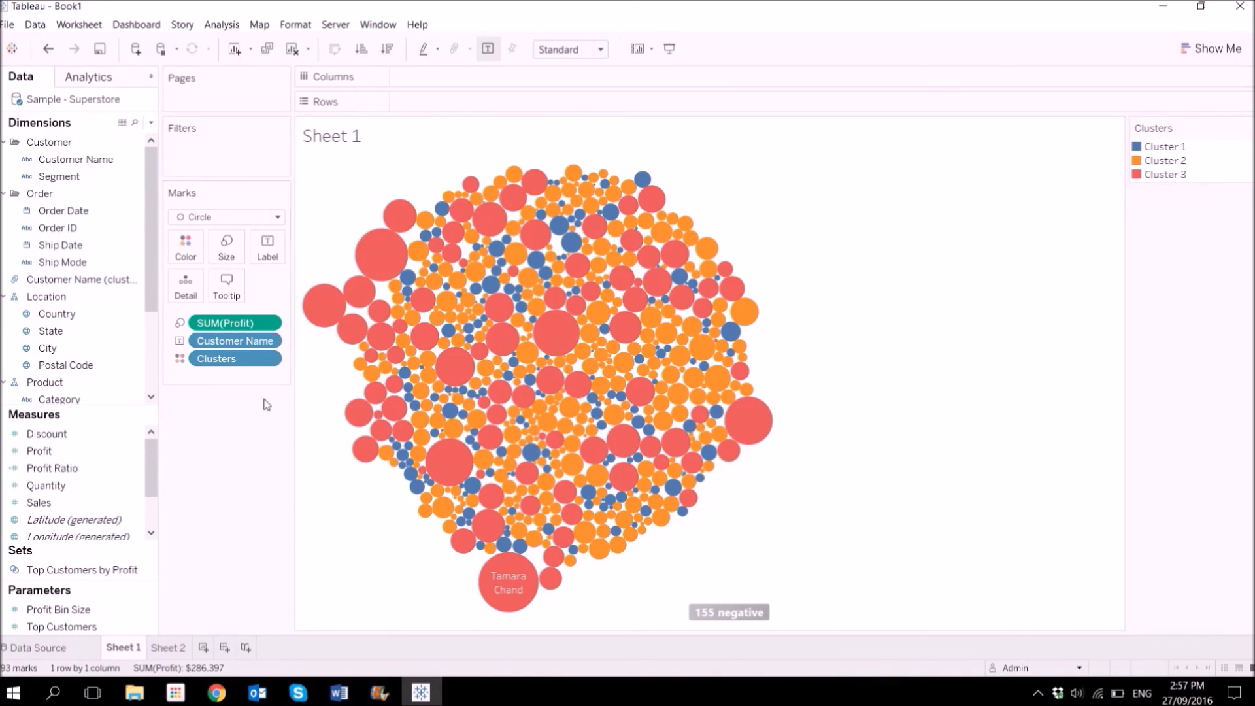
Step: Color the marks of the scatter plot on Sheet 2 by the saved Customer Name (clusters) group
click(159, 646)
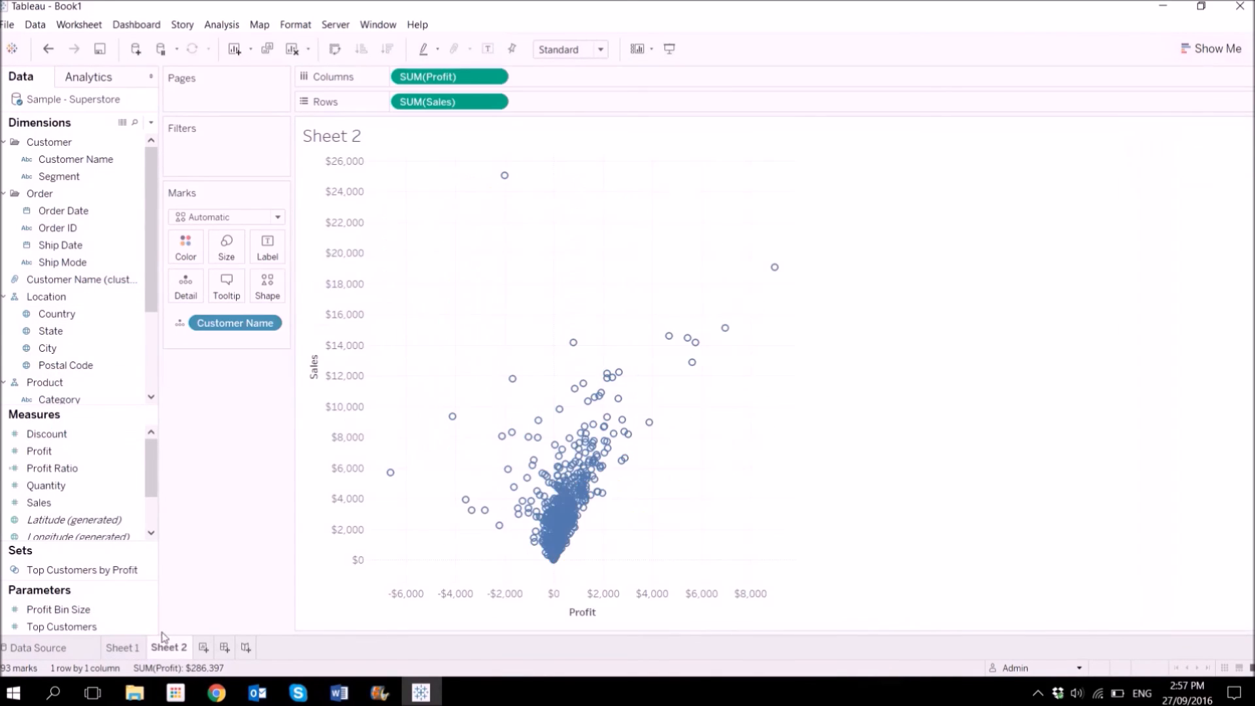
click(57, 286)
drag(56, 284, 185, 248)
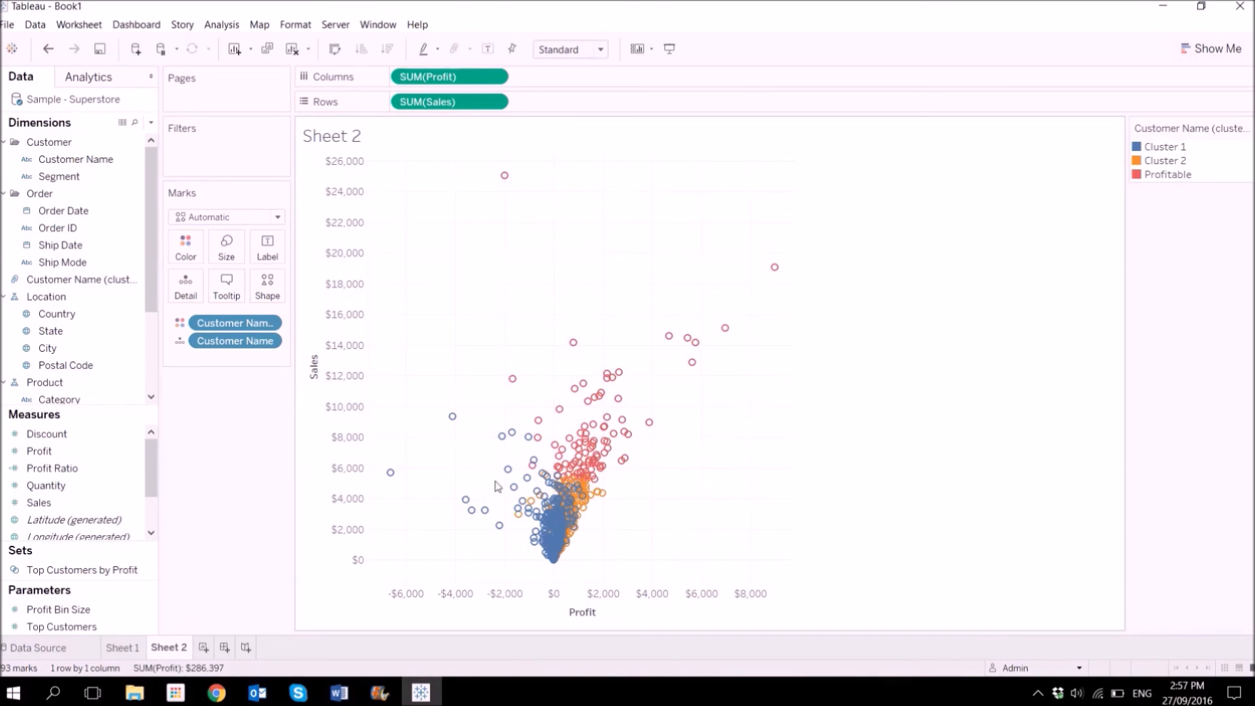